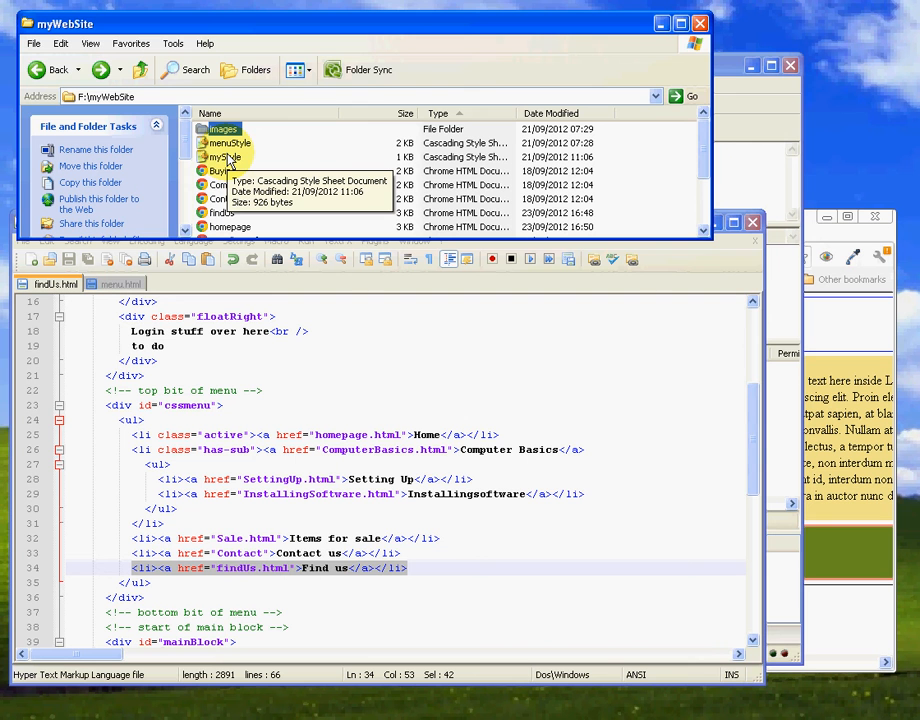
Show the NppFTP window in Notepad++ and review the connection settings of the ocvc profile
{"action": "left_click", "coordinate": [362, 388]}
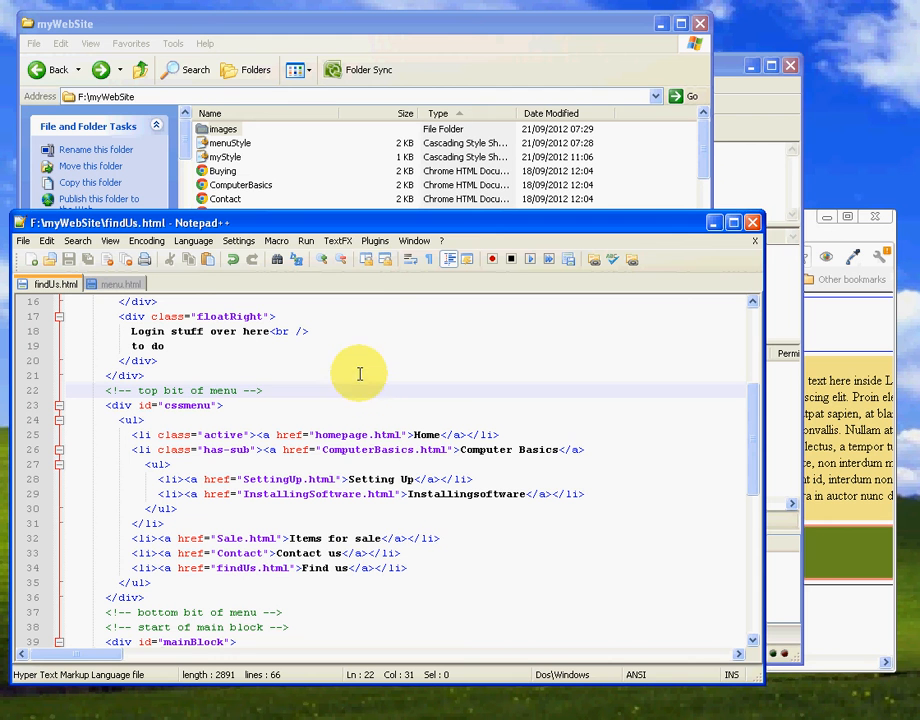
{"action": "left_click", "coordinate": [374, 242]}
{"action": "mouse_move", "coordinate": [388, 286]}
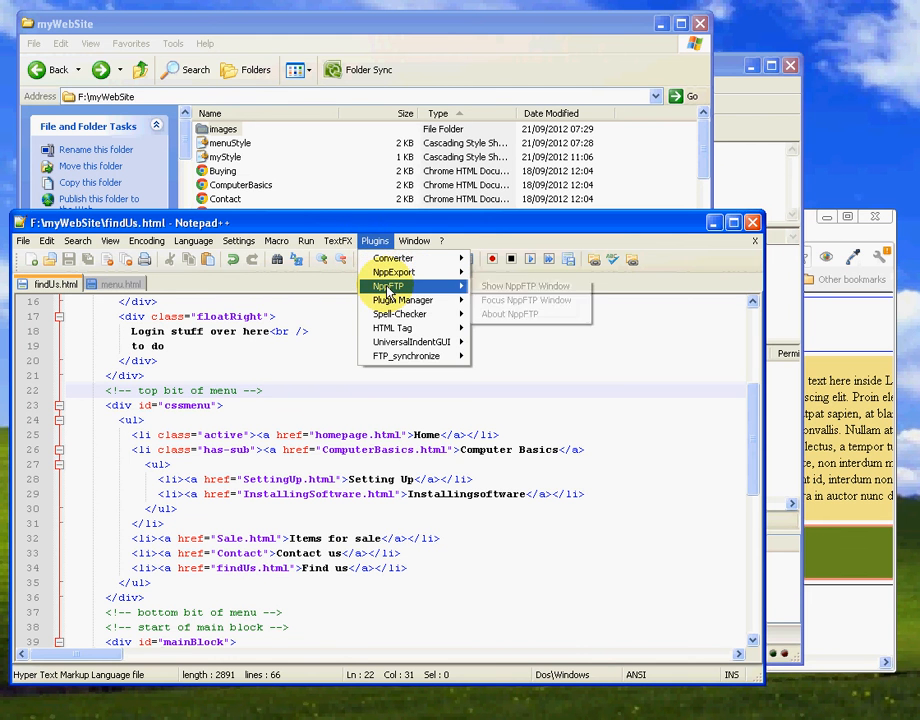
{"action": "left_click", "coordinate": [491, 290]}
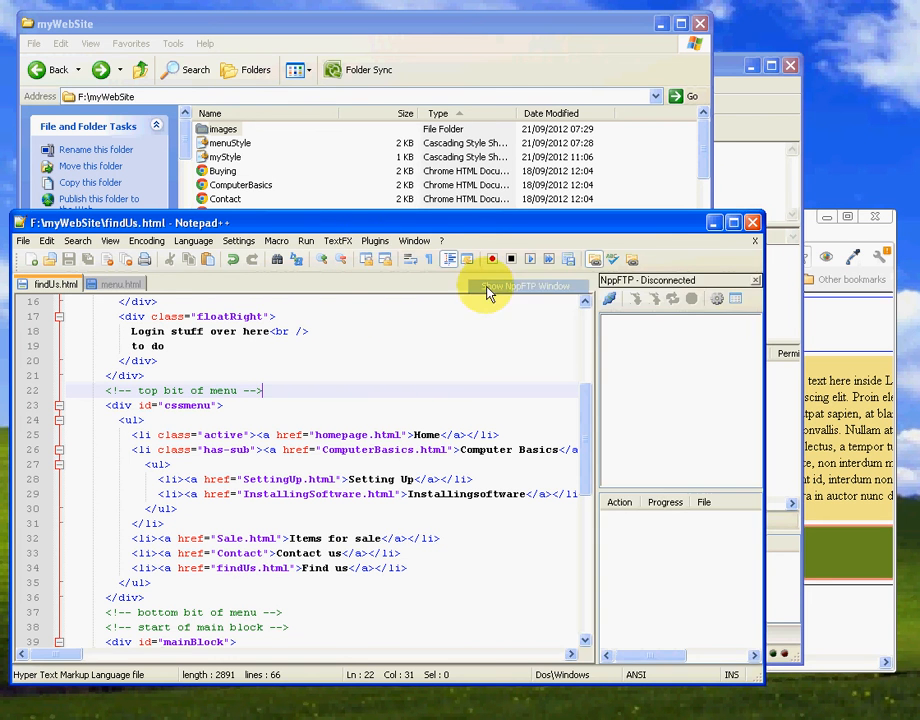
{"action": "left_click", "coordinate": [733, 304]}
{"action": "left_click", "coordinate": [728, 338]}
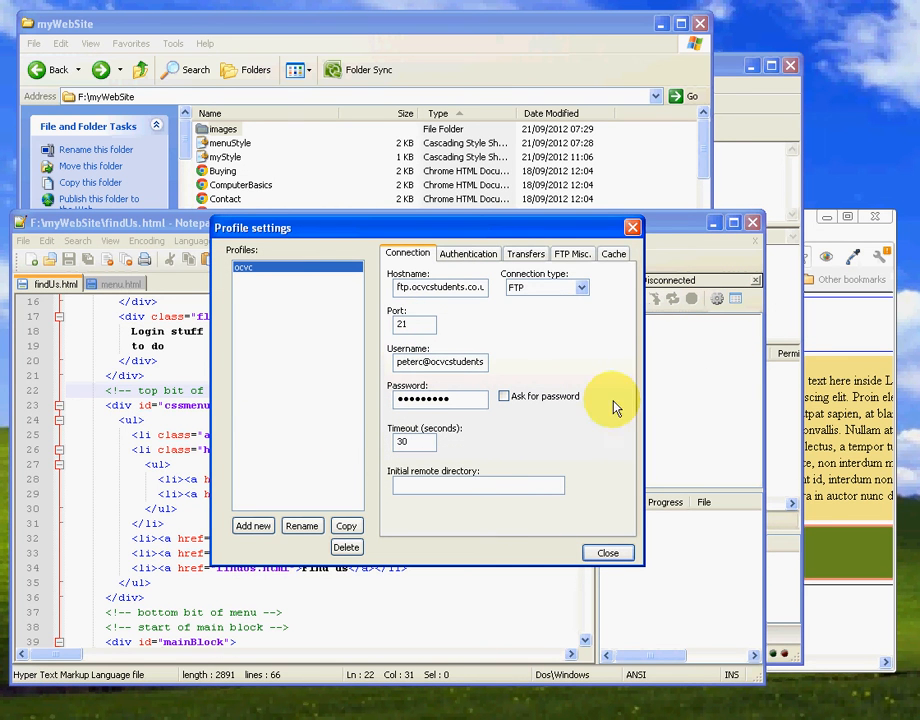
{"action": "left_click", "coordinate": [632, 227]}
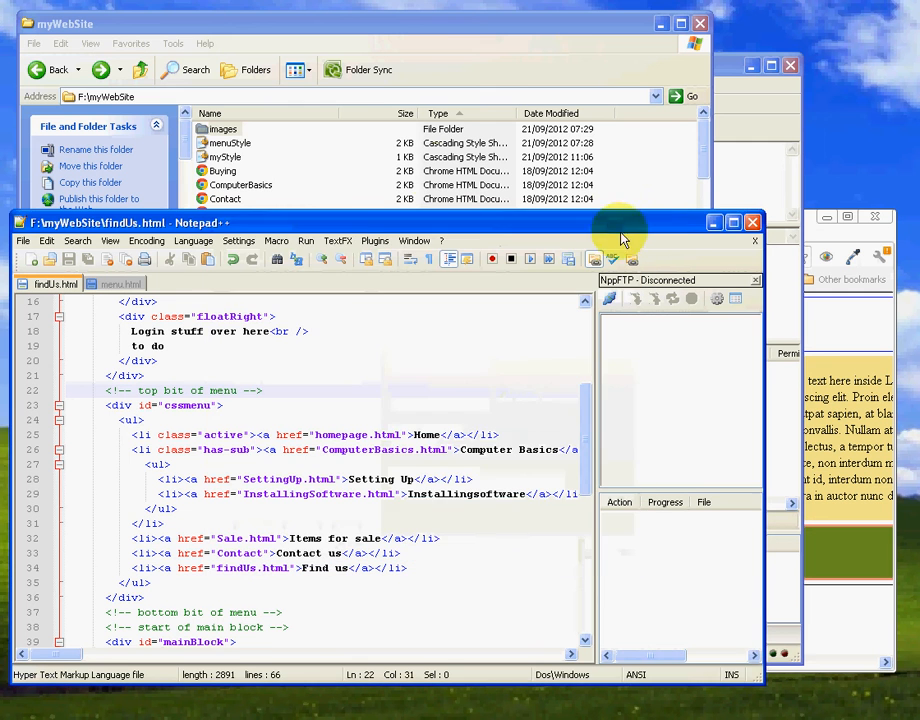
Look through the files in the myWebSite folder, including the contents of its images subfolder
{"action": "left_click", "coordinate": [255, 198]}
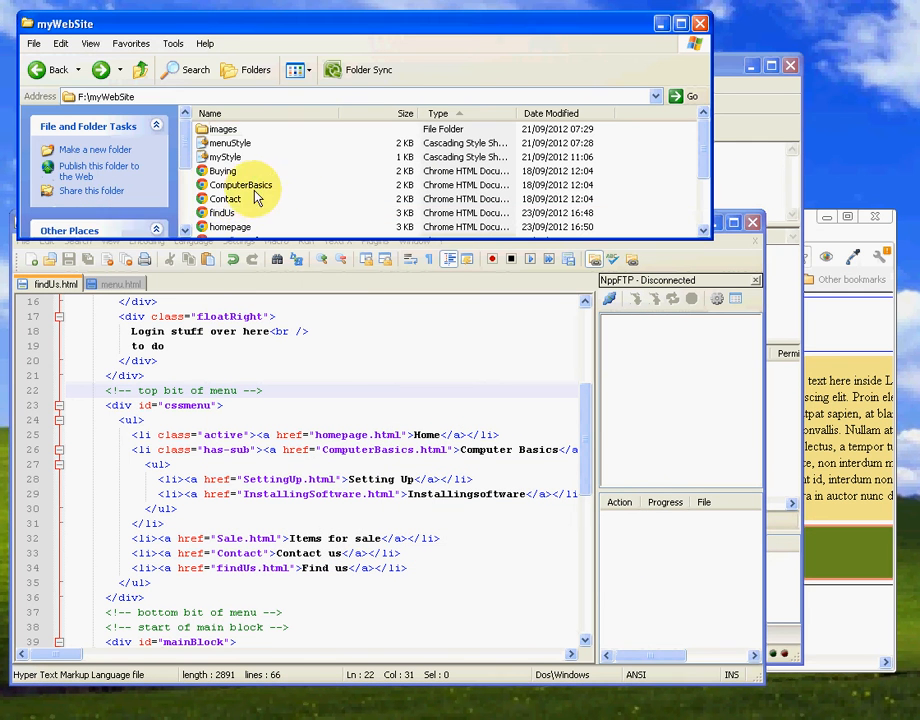
{"action": "left_click", "coordinate": [230, 199]}
{"action": "scroll", "coordinate": [230, 200], "scroll_direction": "down", "scroll_amount": 2}
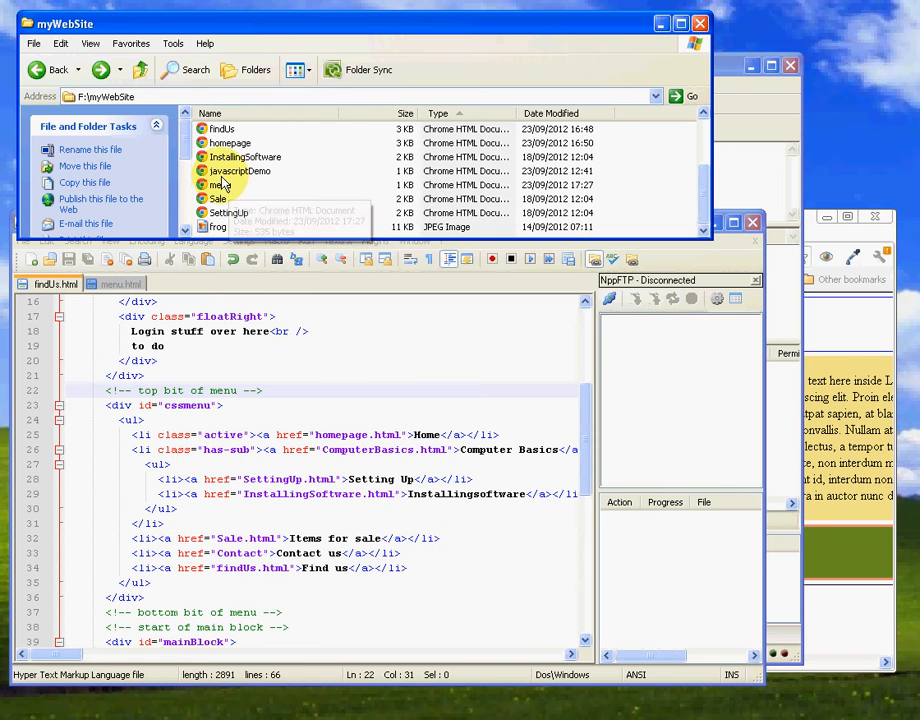
{"action": "scroll", "coordinate": [224, 185], "scroll_direction": "up", "scroll_amount": 2}
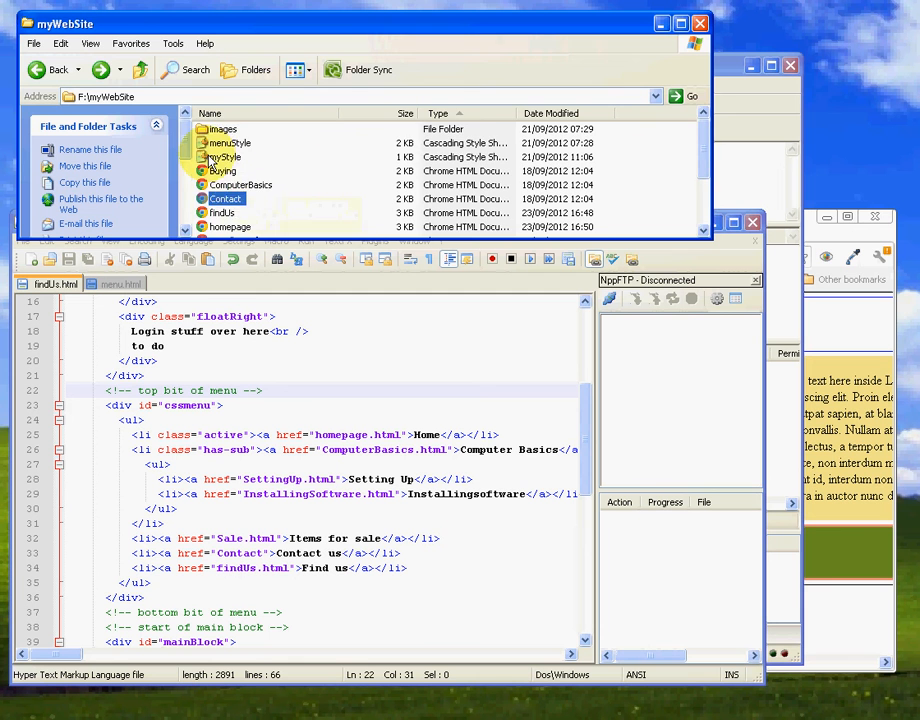
{"action": "double_click", "coordinate": [210, 130]}
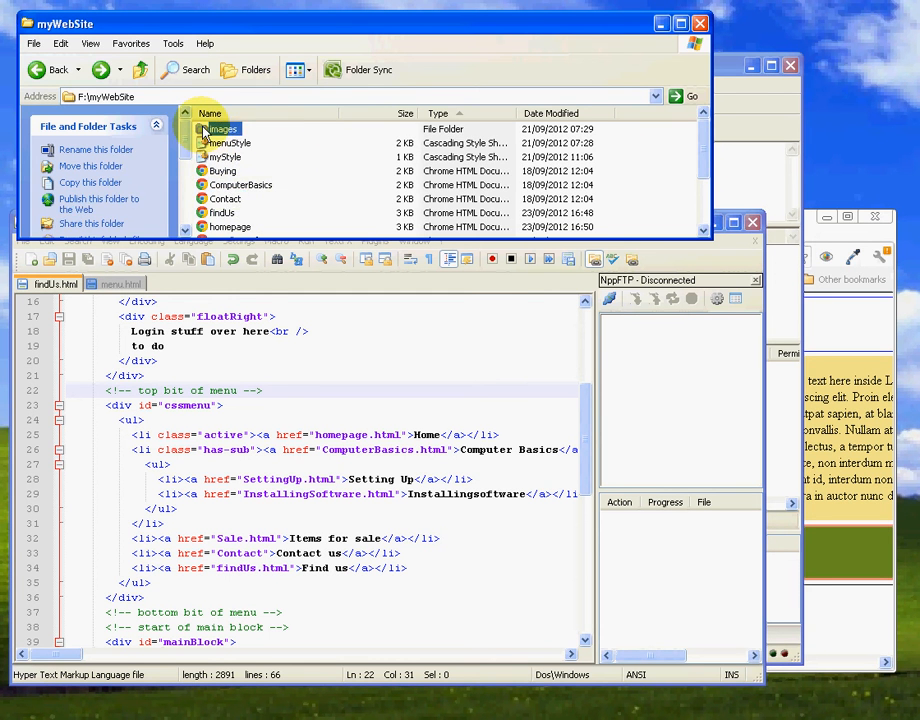
{"action": "left_click", "coordinate": [37, 72]}
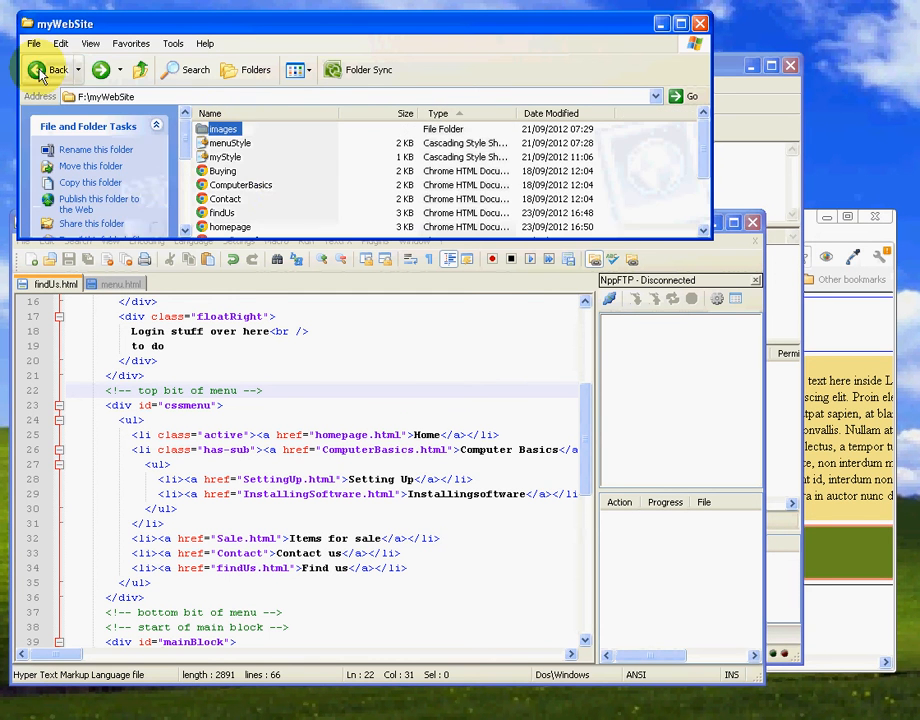
{"action": "scroll", "coordinate": [245, 160], "scroll_direction": "down", "scroll_amount": 2}
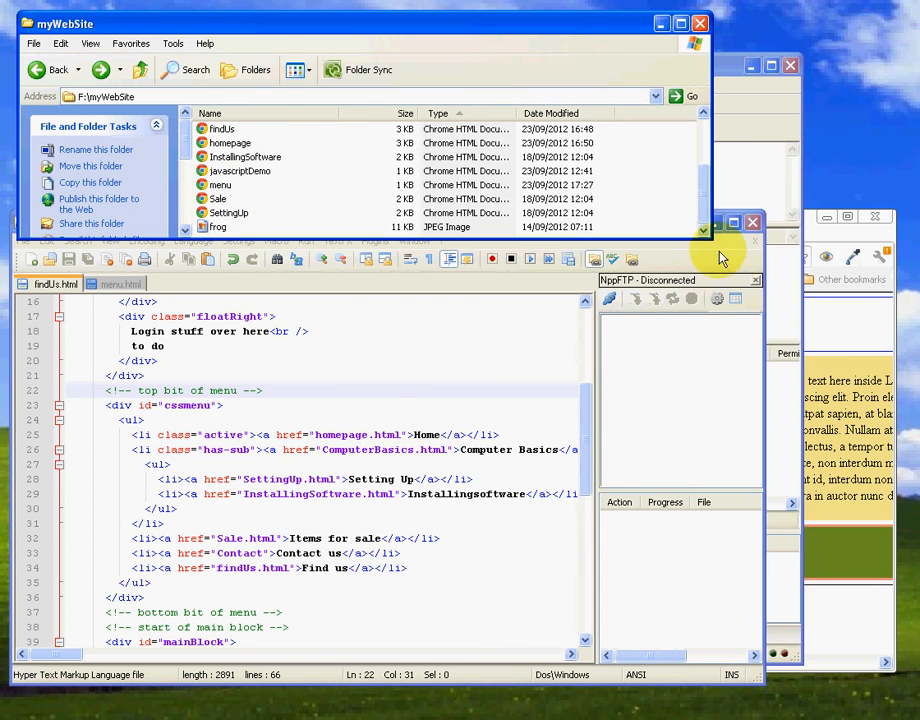
Close the NppFTP window in Notepad++ and switch to FileZilla
{"action": "left_click", "coordinate": [497, 360]}
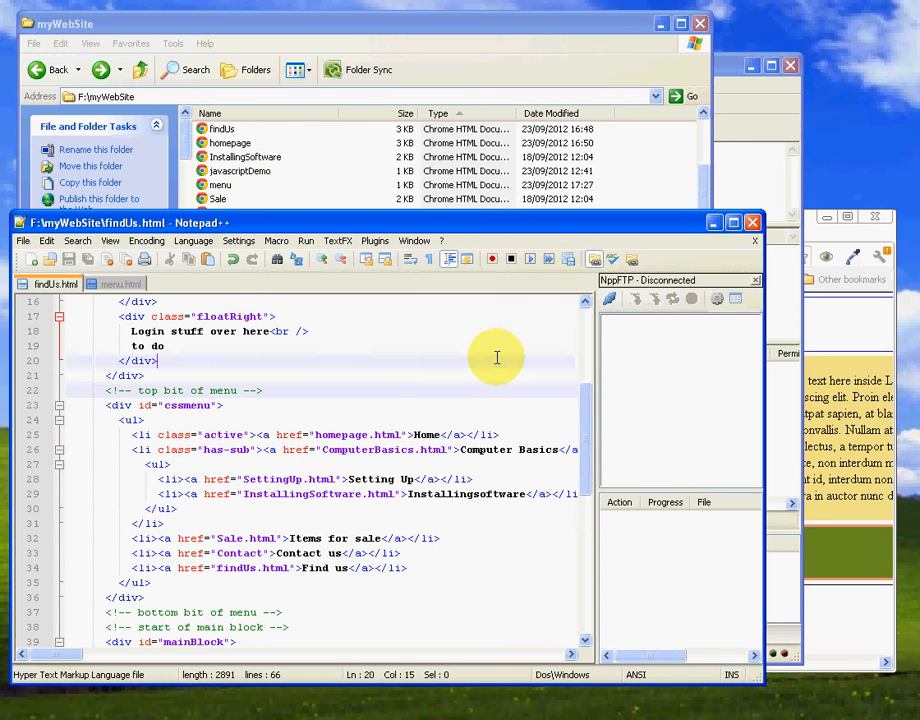
{"action": "left_click", "coordinate": [756, 280]}
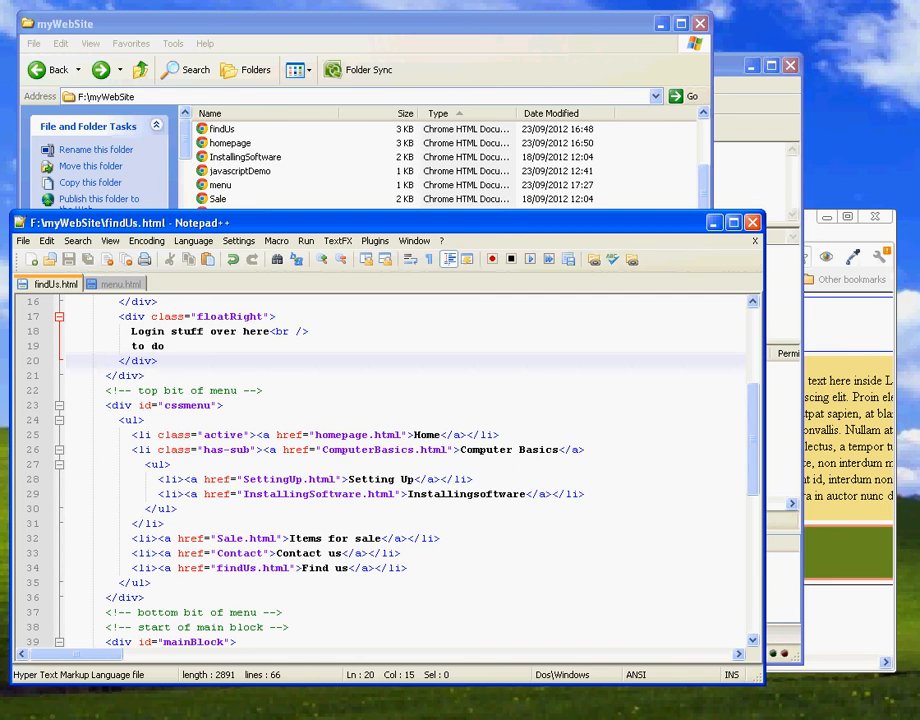
{"action": "left_click", "coordinate": [815, 716]}
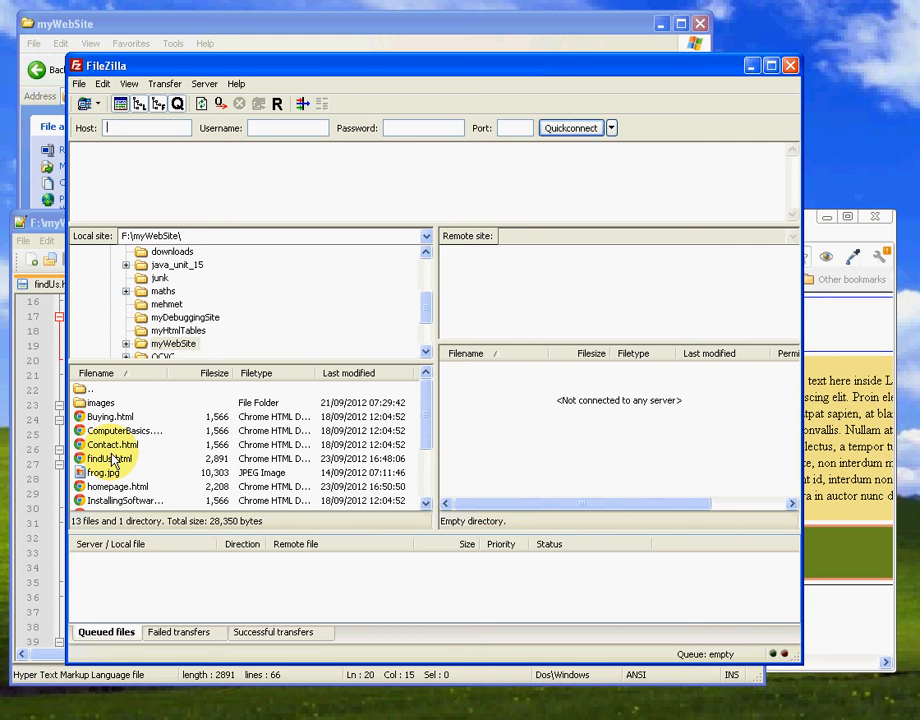
View the local homepage in Chrome and look over the myWebSite files in FileZilla's local file list
{"action": "key", "text": "alt+Tab"}
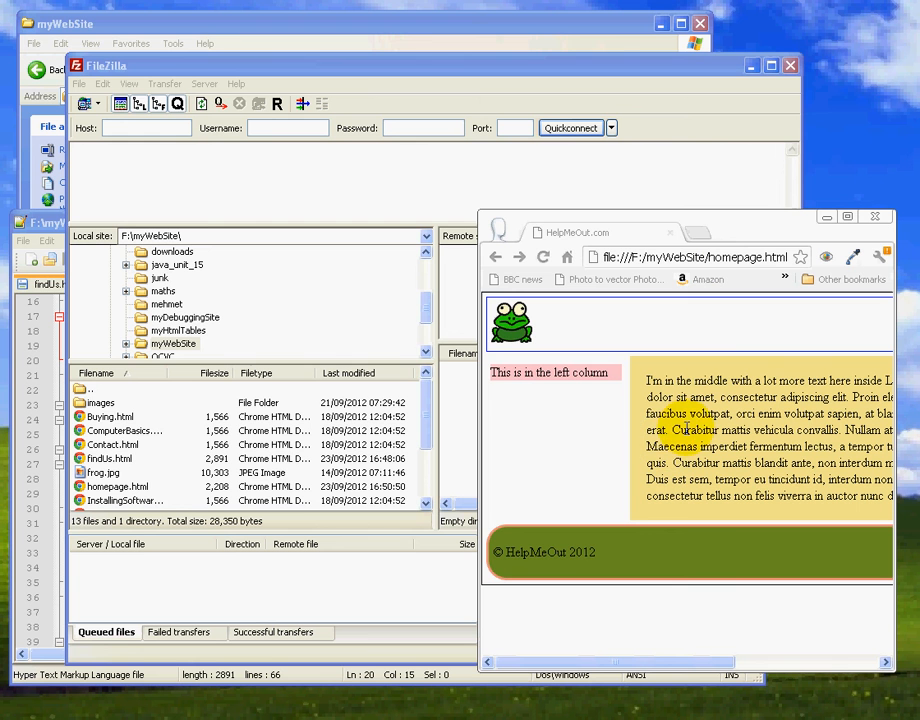
{"action": "left_click", "coordinate": [113, 444]}
{"action": "scroll", "coordinate": [105, 448], "scroll_direction": "down", "scroll_amount": 1}
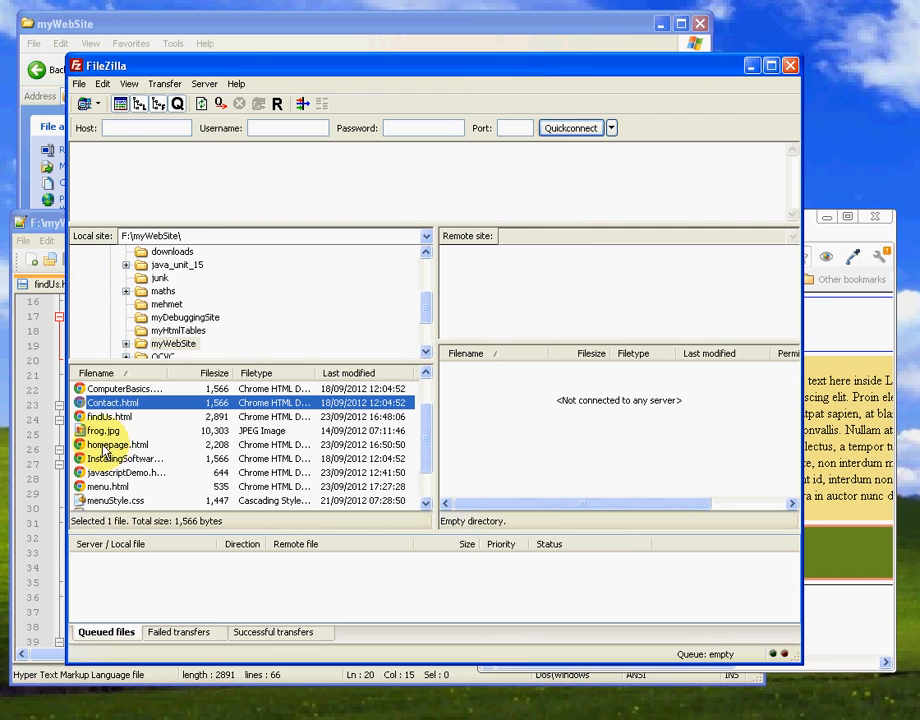
{"action": "left_click", "coordinate": [103, 445]}
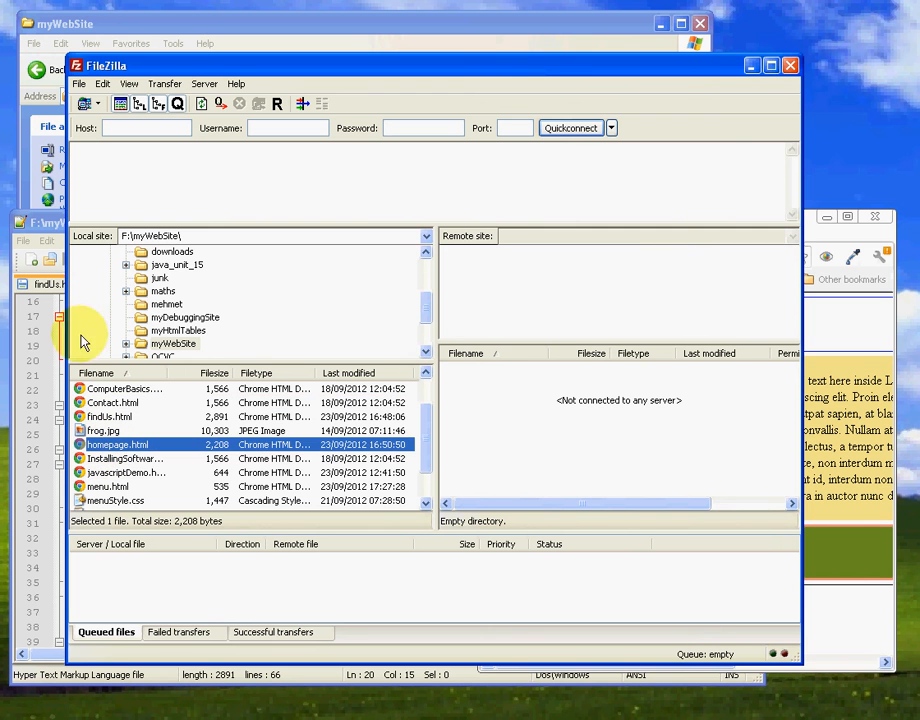
{"action": "left_click", "coordinate": [120, 23]}
{"action": "left_click", "coordinate": [110, 473]}
Rename the local file homepage.html to index.html
{"action": "left_click", "coordinate": [110, 447]}
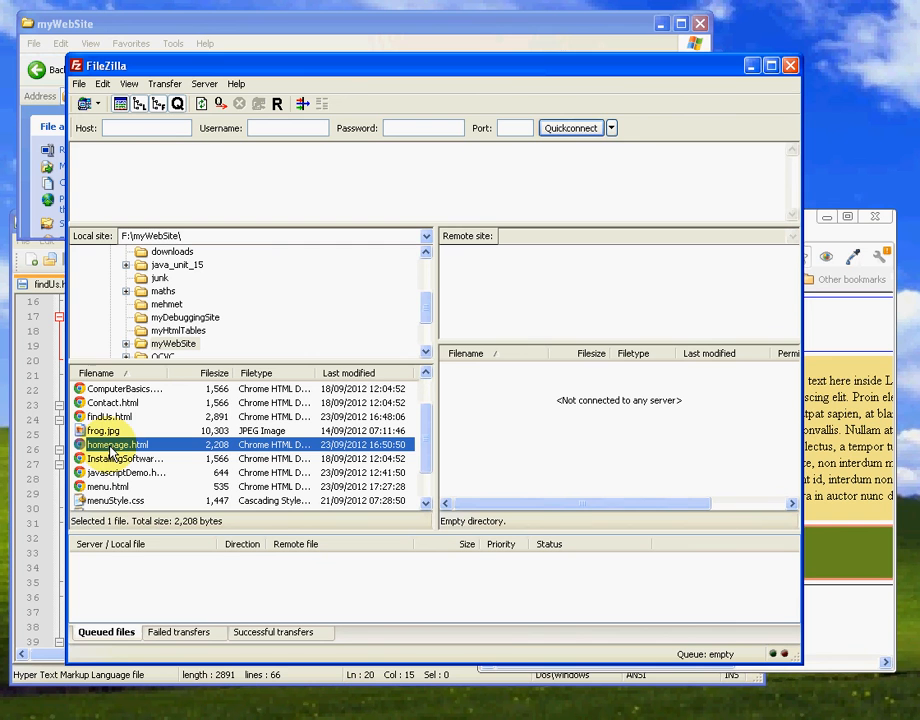
{"action": "right_click", "coordinate": [110, 447]}
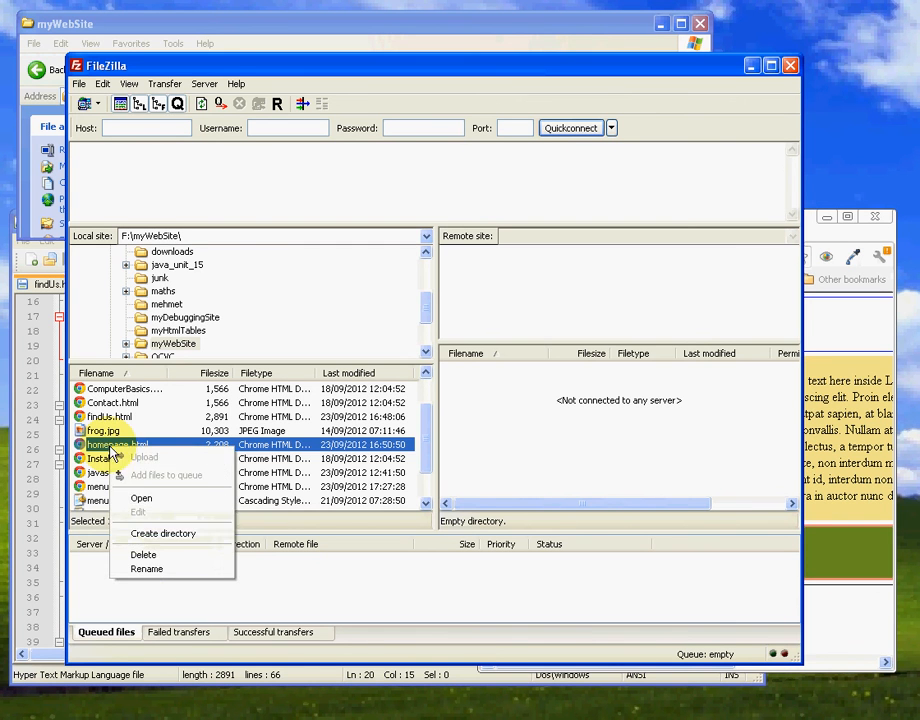
{"action": "left_click", "coordinate": [146, 568]}
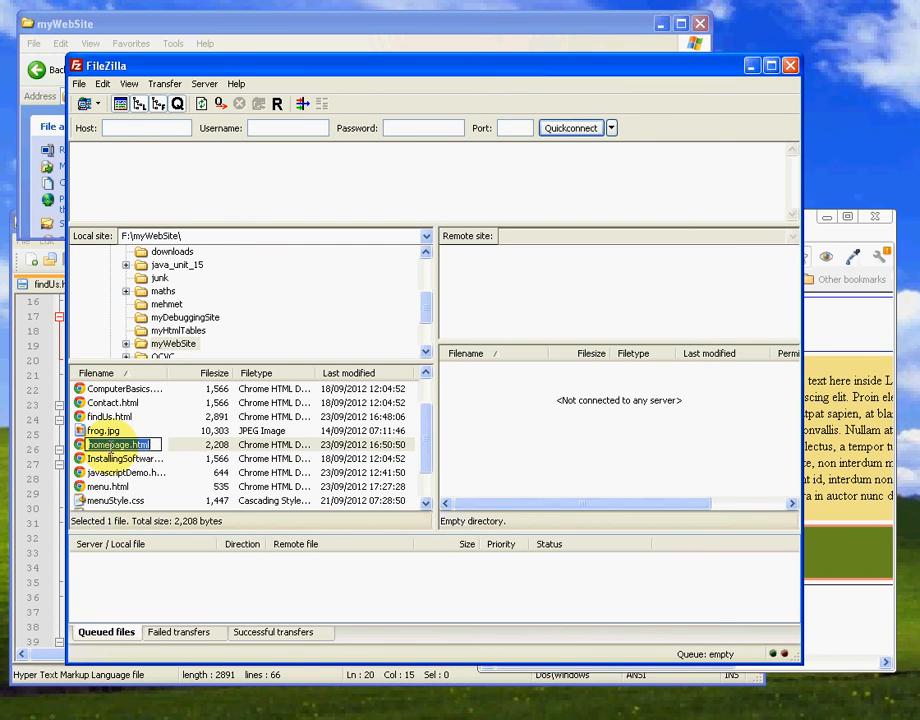
{"action": "left_click_drag", "start_coordinate": [130, 446], "coordinate": [59, 450]}
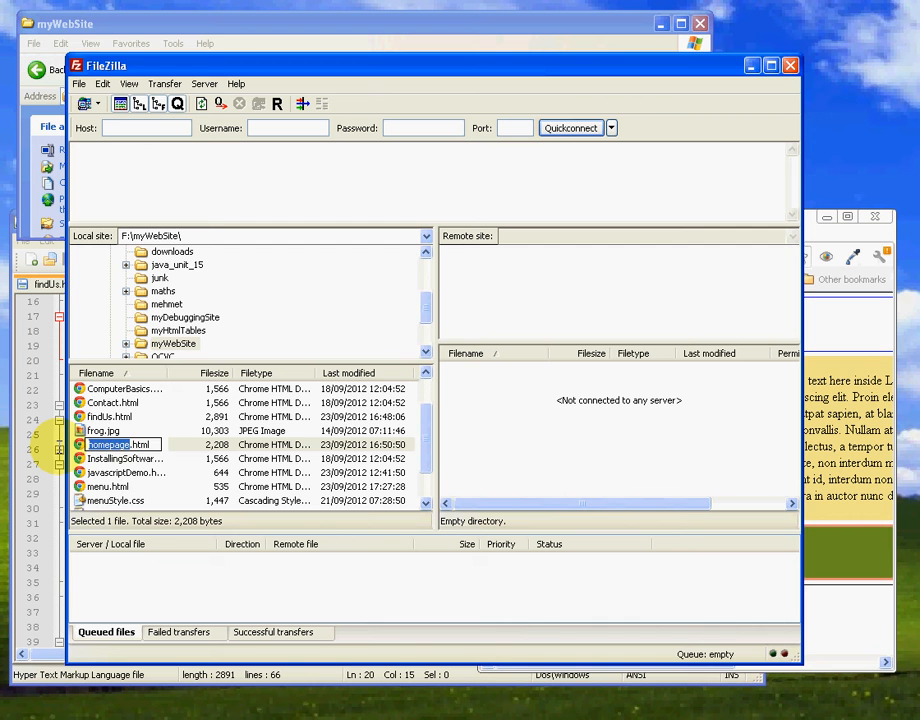
{"action": "type", "text": "index"}
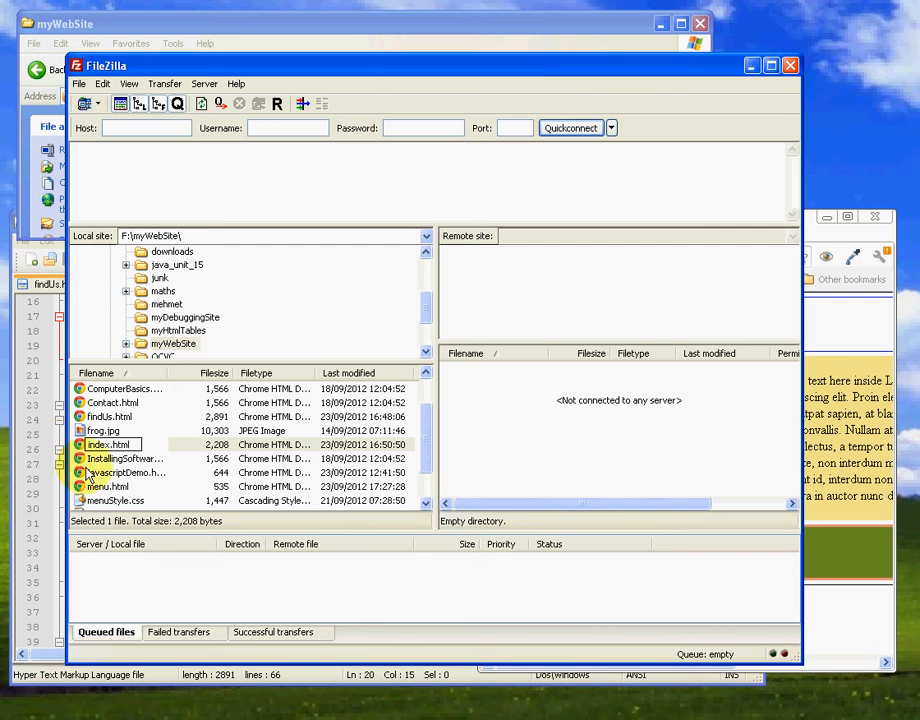
{"action": "key", "text": "Return"}
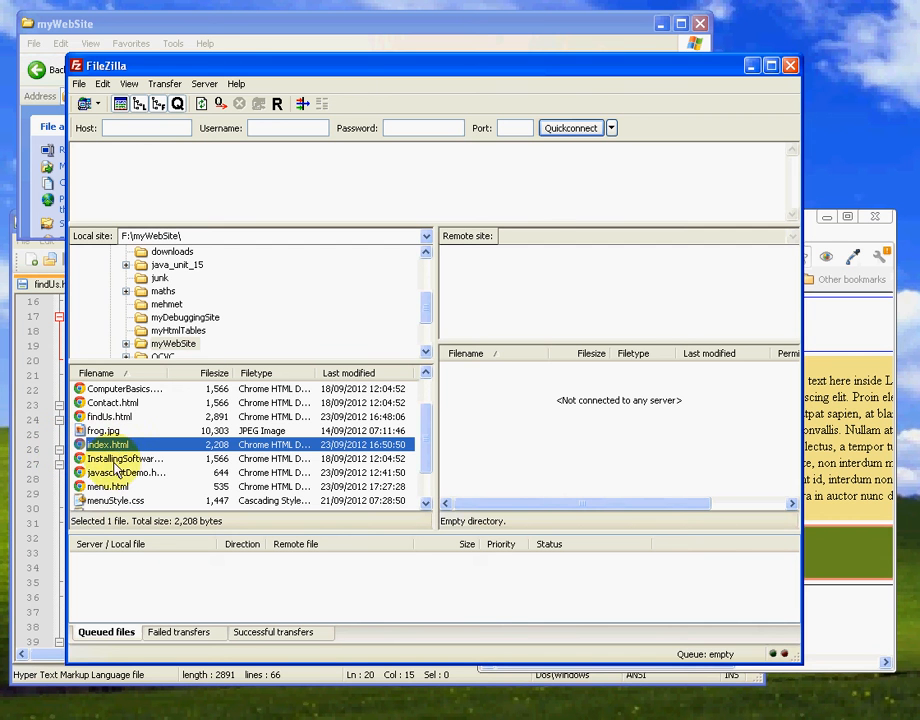
{"action": "left_click", "coordinate": [860, 396]}
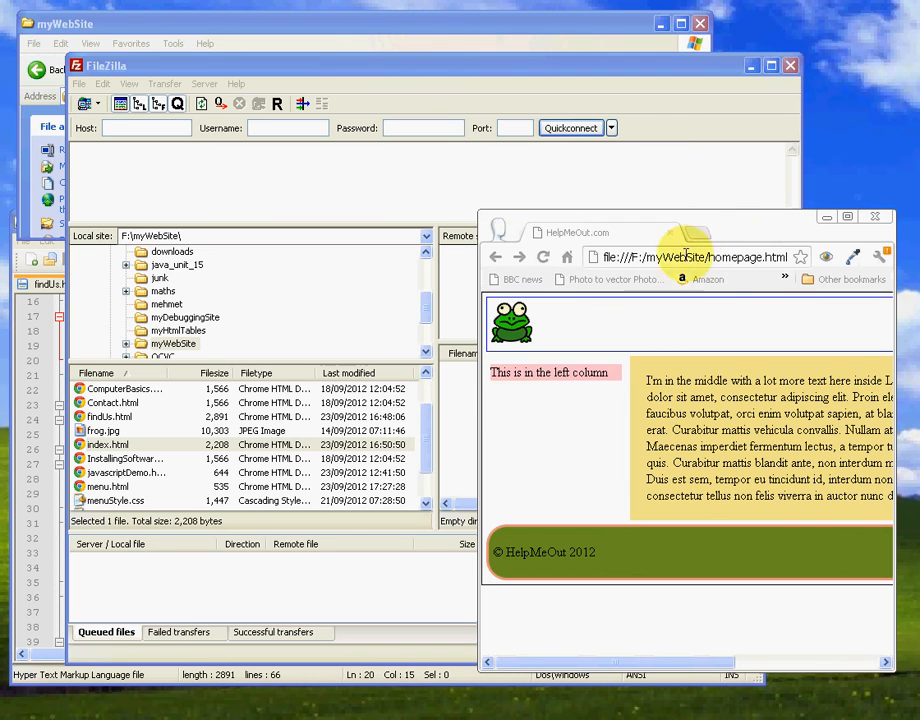
{"action": "left_click", "coordinate": [683, 260]}
{"action": "type", "text": "www."}
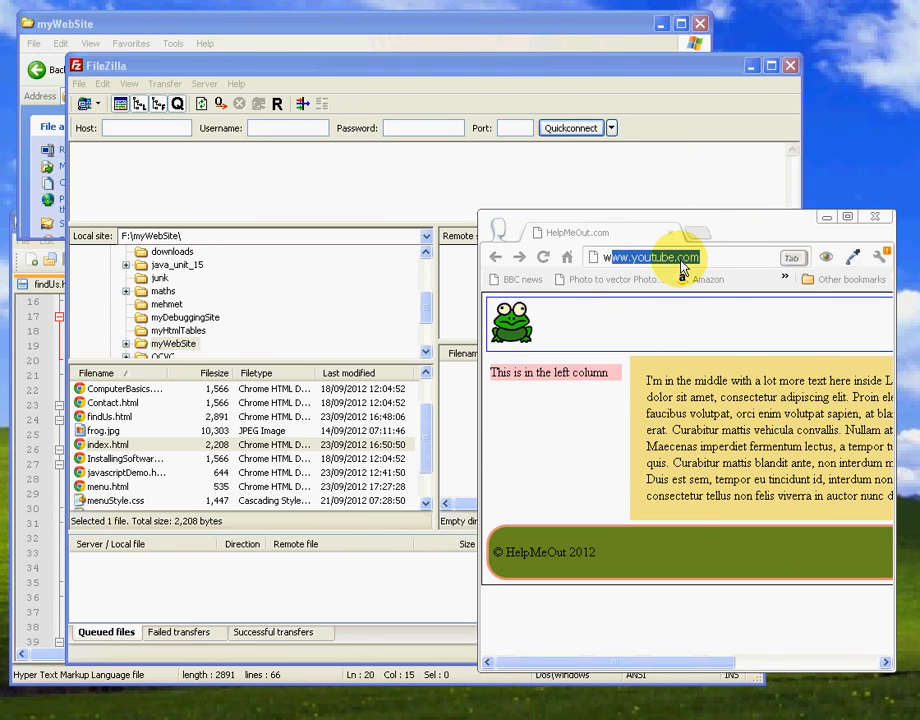
{"action": "type", "text": "ocvcstudents"}
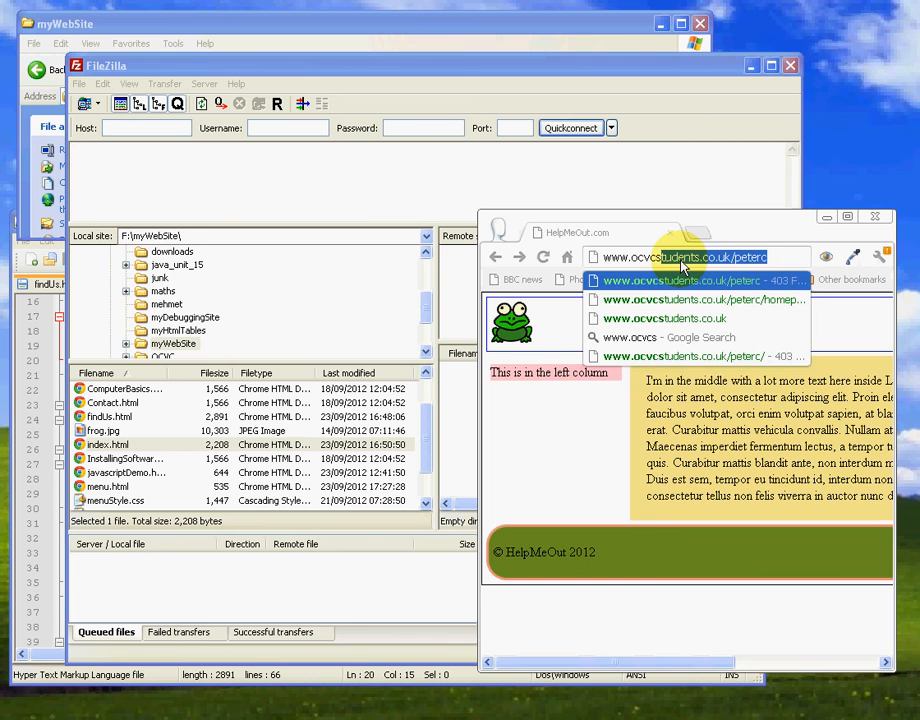
{"action": "key", "text": "Return"}
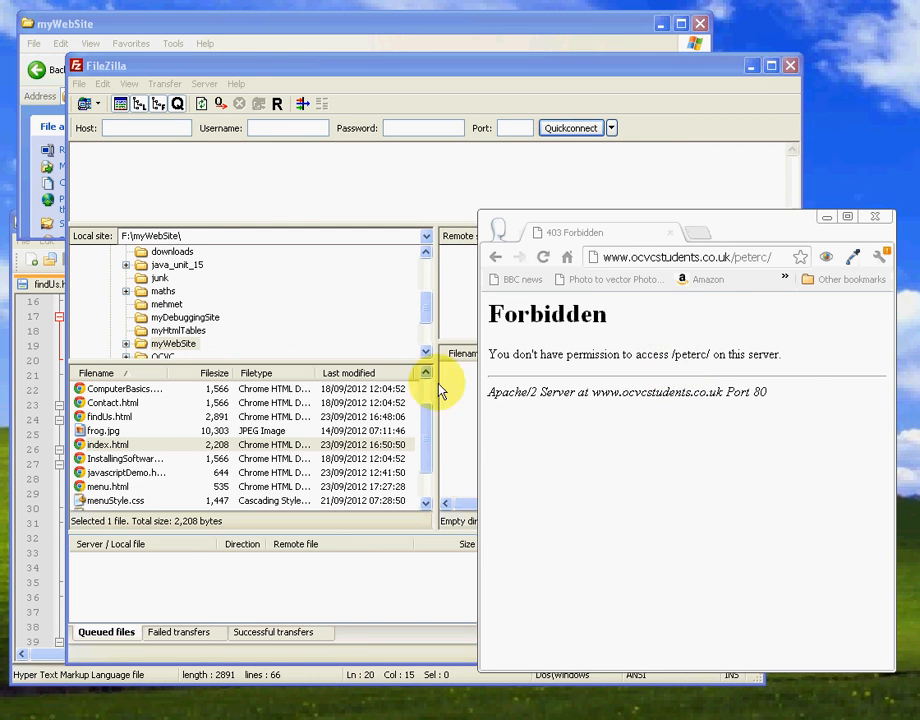
Switch back to FileZilla and add a new site entry in the Site Manager
{"action": "left_click", "coordinate": [145, 418]}
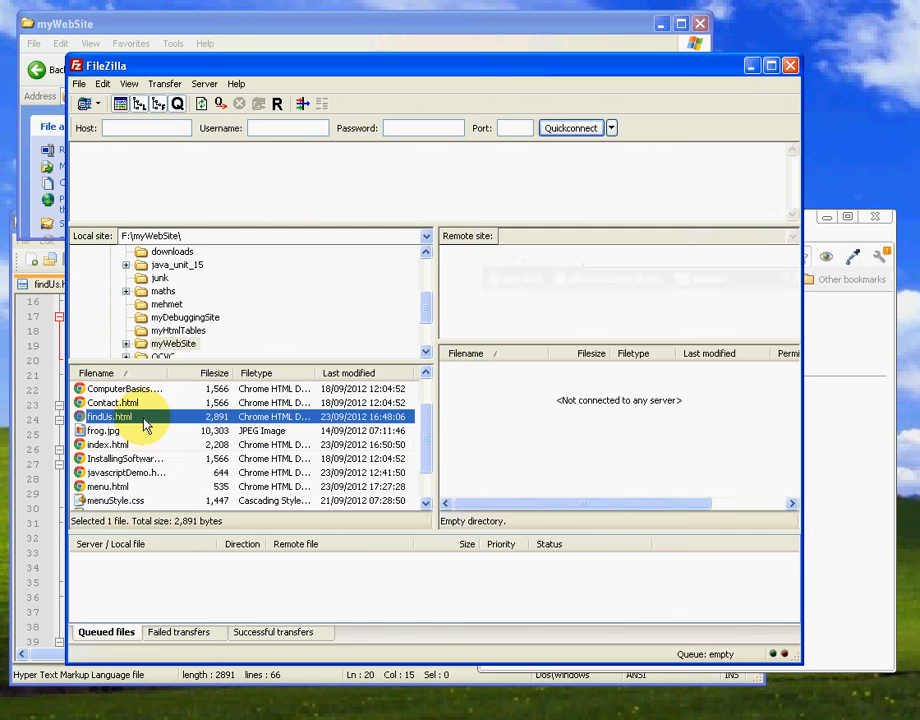
{"action": "left_click", "coordinate": [87, 110]}
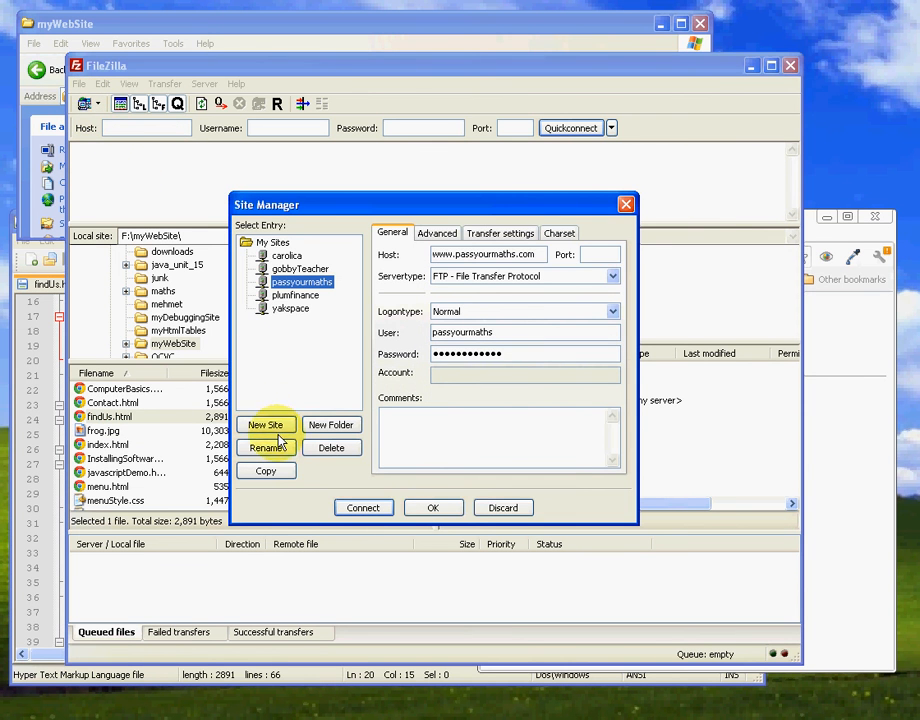
{"action": "left_click", "coordinate": [260, 426]}
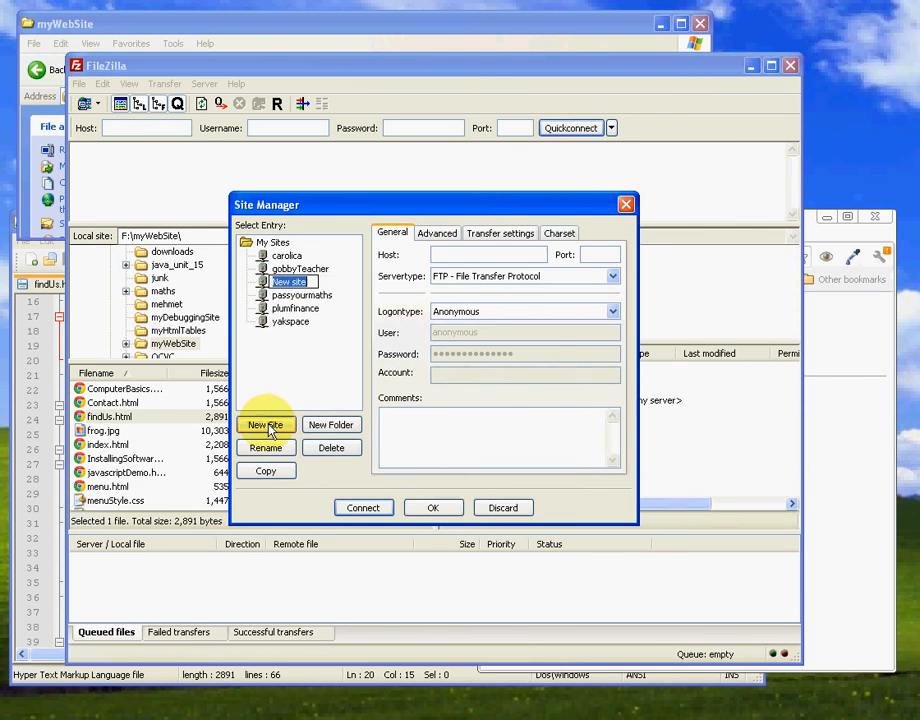
{"action": "left_click", "coordinate": [440, 253]}
{"action": "type", "text": "ocvc"}
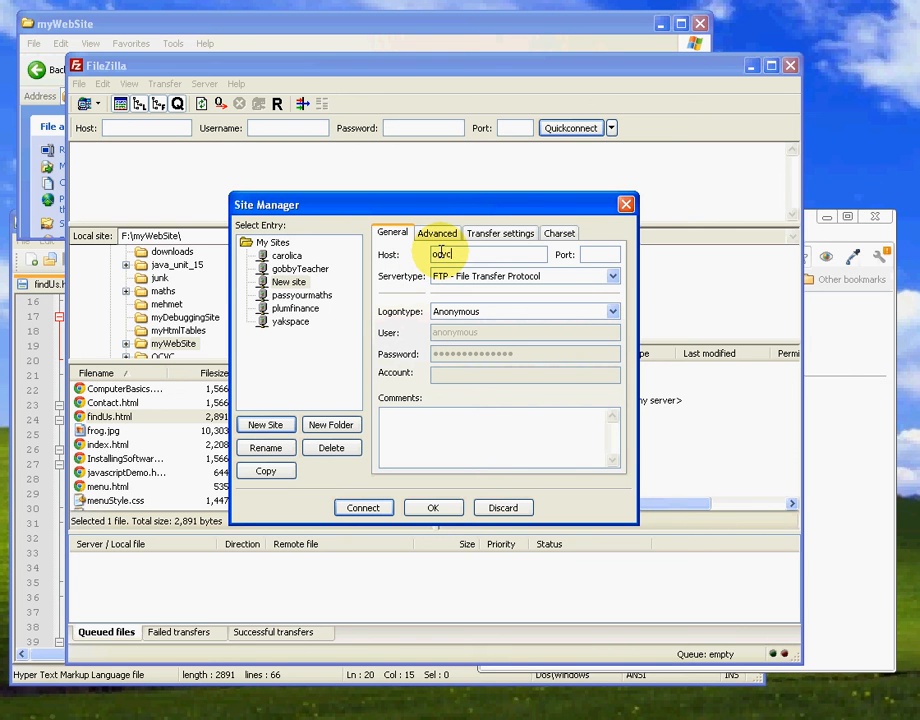
{"action": "key", "text": "BackSpace"}
{"action": "key", "text": "BackSpace"}
{"action": "key", "text": "BackSpace"}
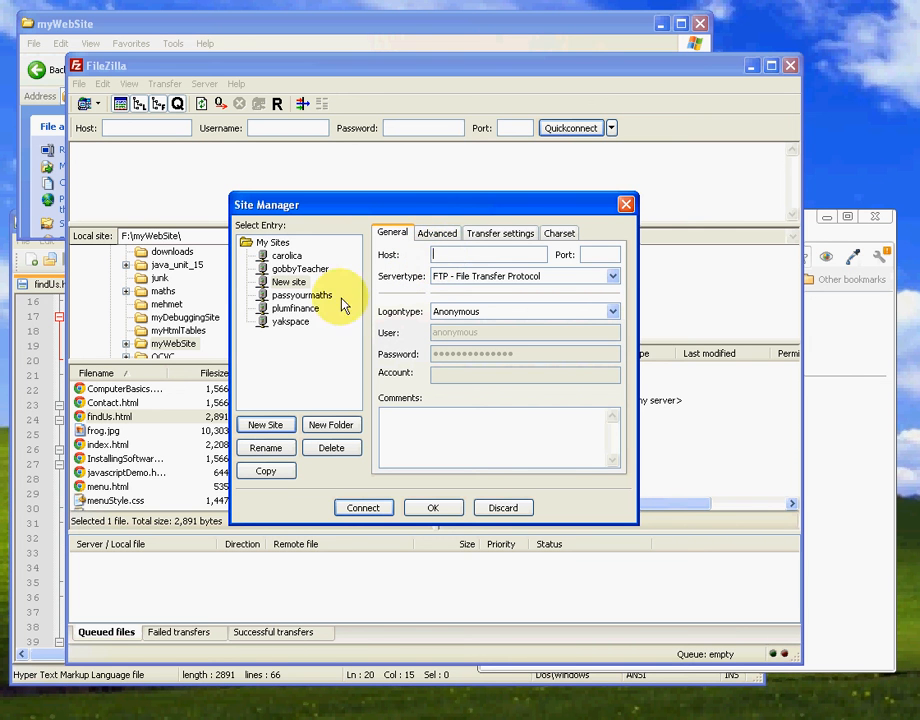
Rename the new Site Manager entry as ocvc
{"action": "left_click", "coordinate": [275, 285]}
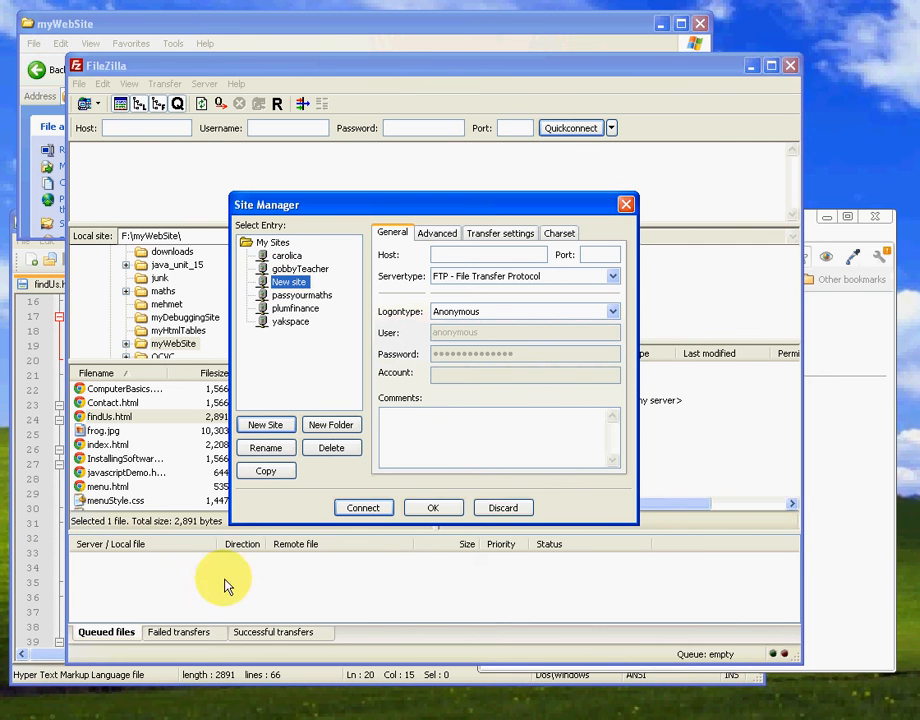
{"action": "left_click", "coordinate": [266, 447]}
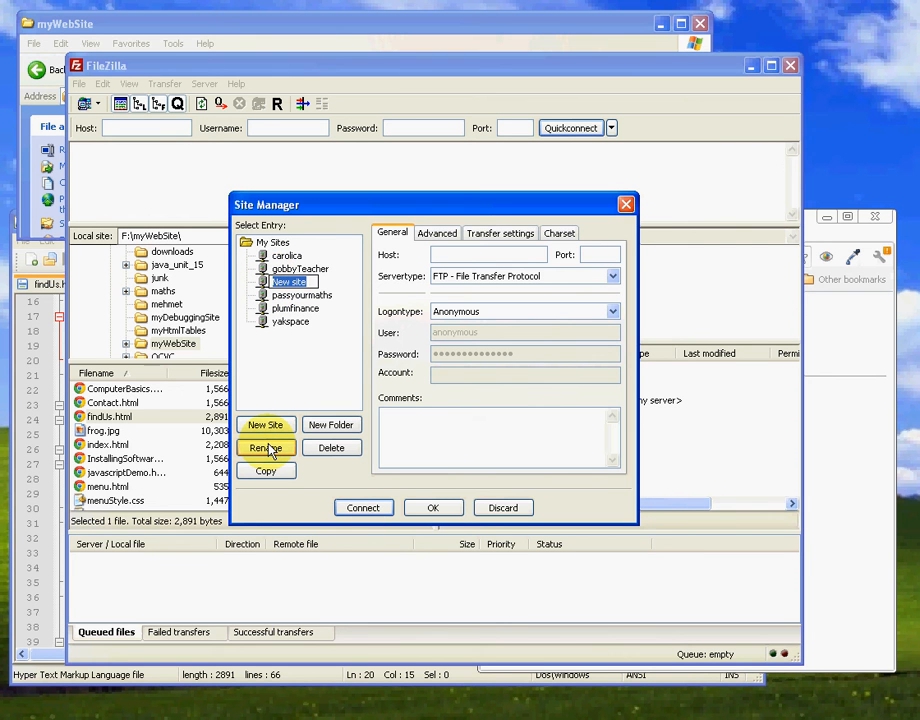
{"action": "type", "text": "ocvc"}
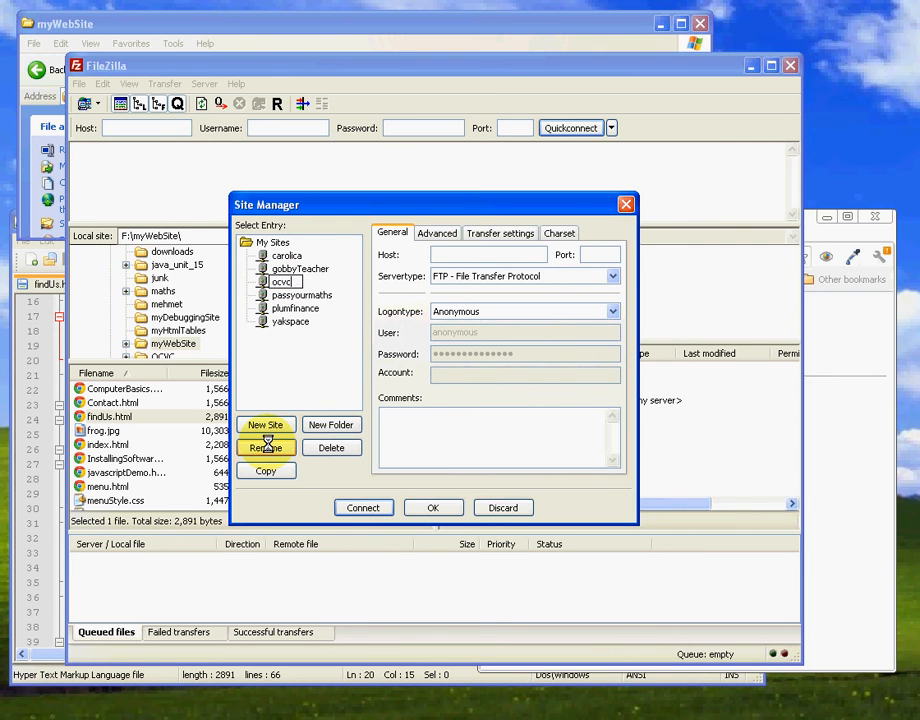
Set the ocvc site's host to ftp.ocvcstudents.co.uk and its logon type to Normal, keeping FTP as the server type
{"action": "left_click", "coordinate": [437, 256]}
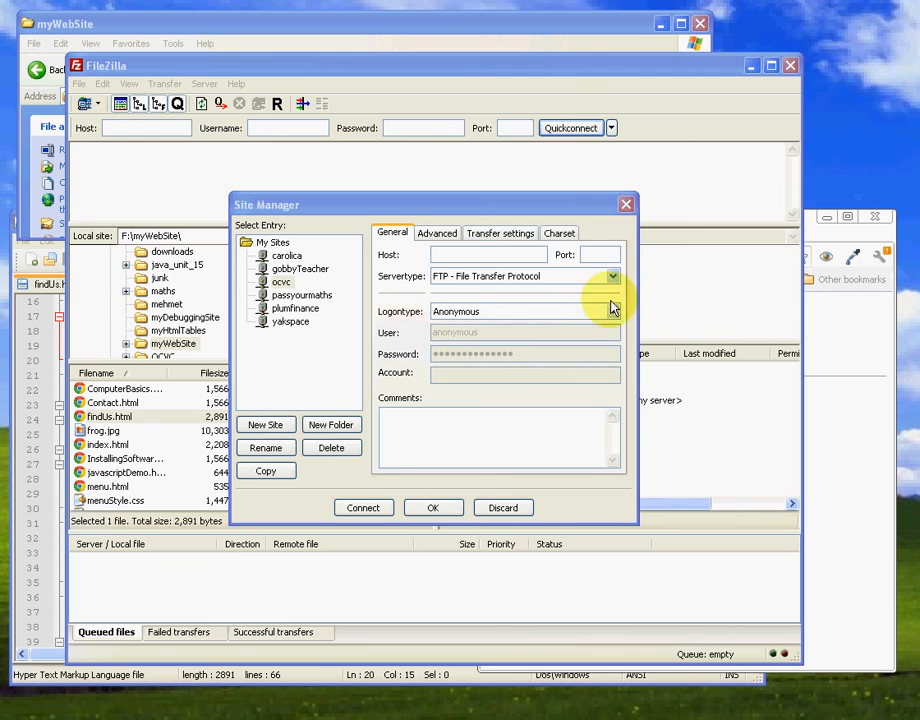
{"action": "left_click", "coordinate": [471, 255]}
{"action": "type", "text": "ftp.ocvcstudents.co.uk"}
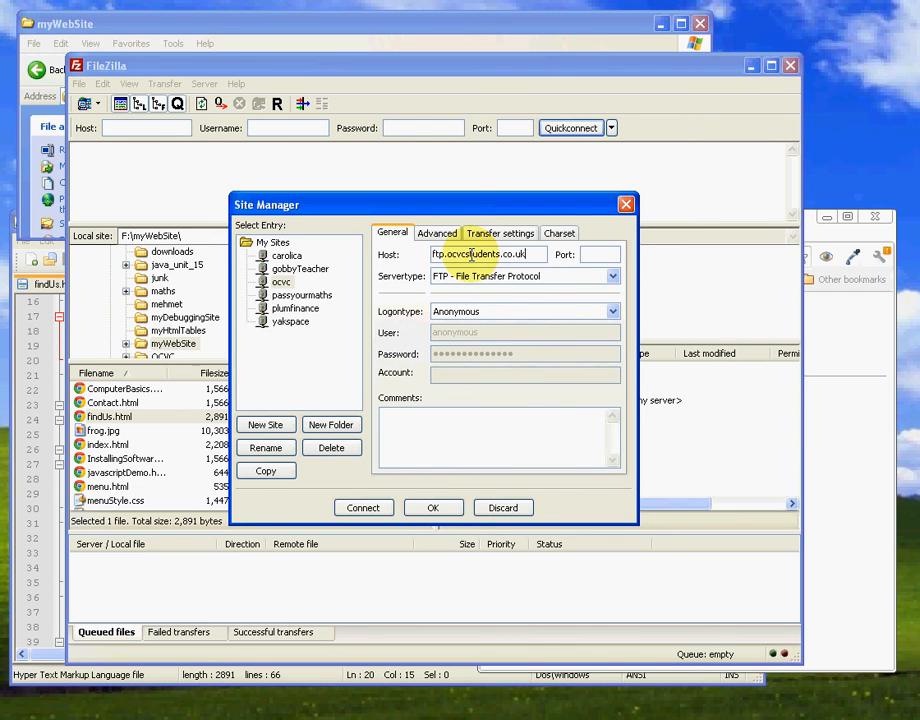
{"action": "left_click", "coordinate": [497, 277]}
{"action": "left_click", "coordinate": [493, 281]}
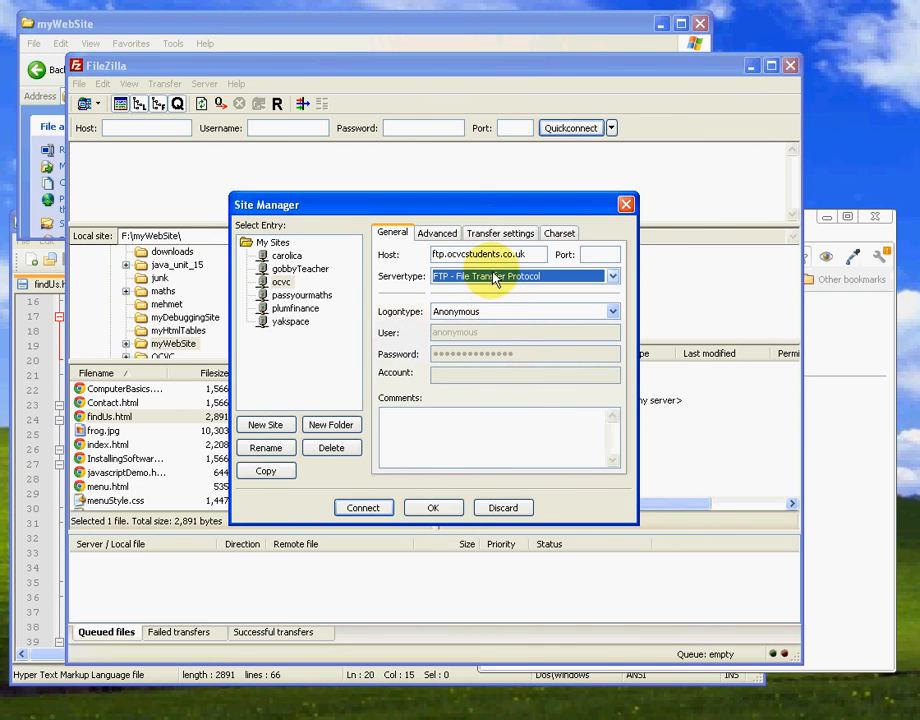
{"action": "left_click", "coordinate": [611, 311]}
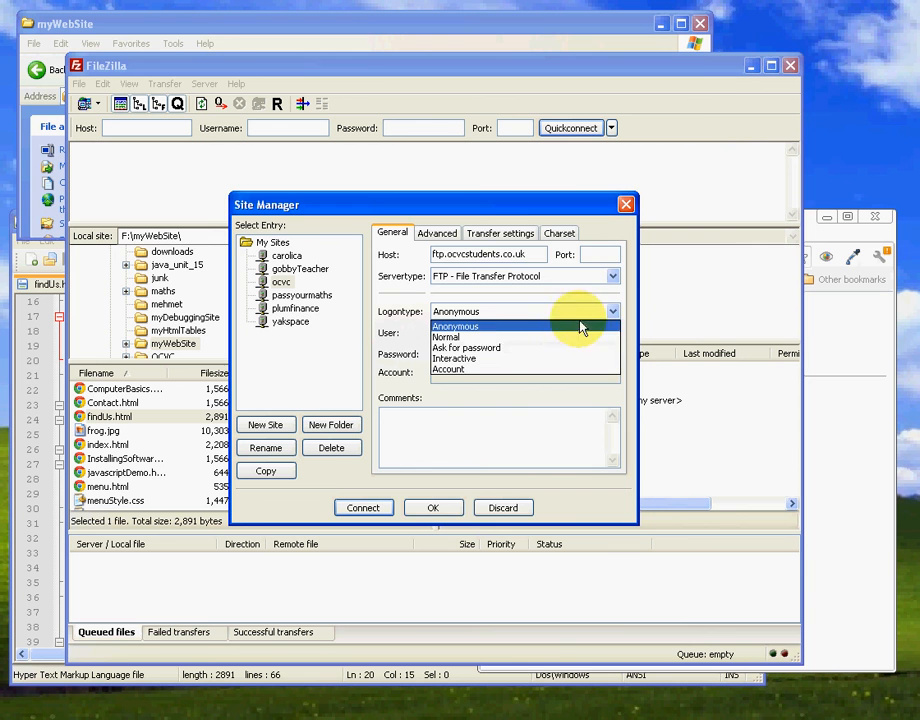
{"action": "left_click", "coordinate": [512, 340]}
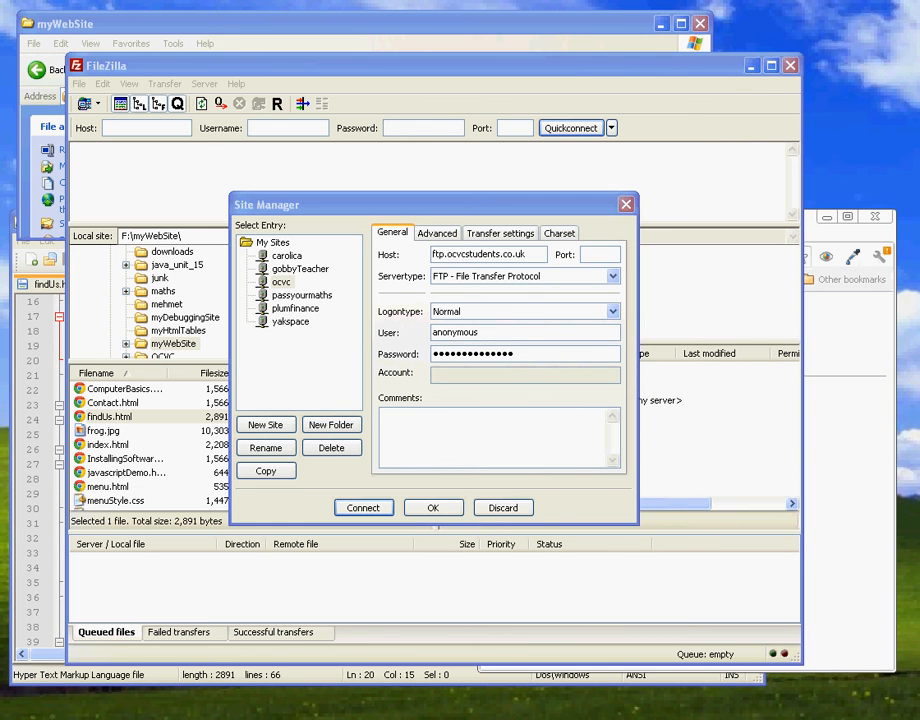
Enter the account's FTP username and password for the ocvc site and try to connect
{"action": "double_click", "coordinate": [494, 333]}
{"action": "key", "text": "ctrl+v"}
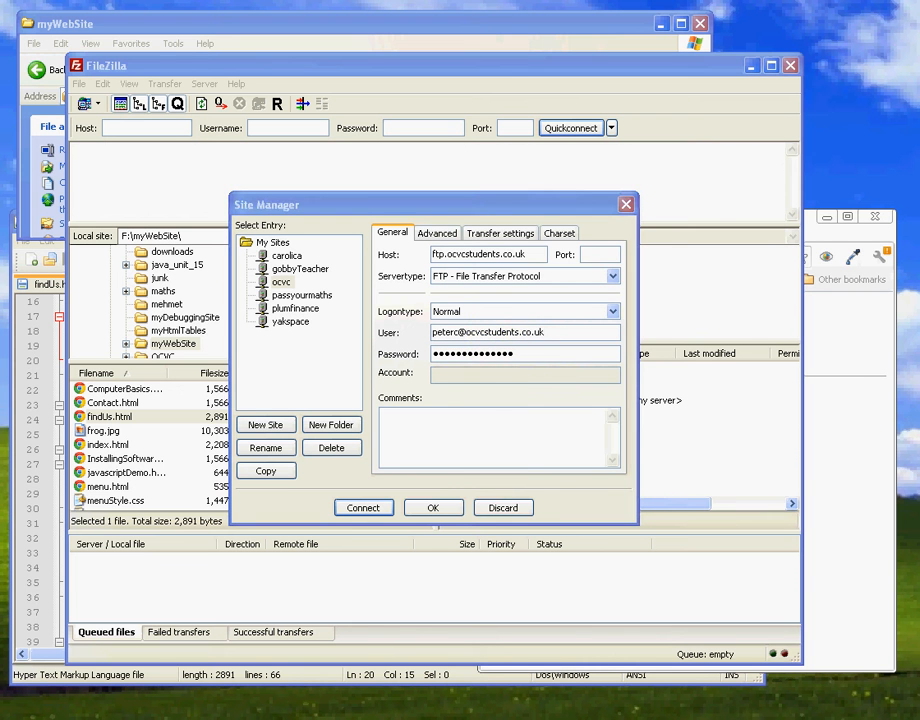
{"action": "double_click", "coordinate": [472, 357]}
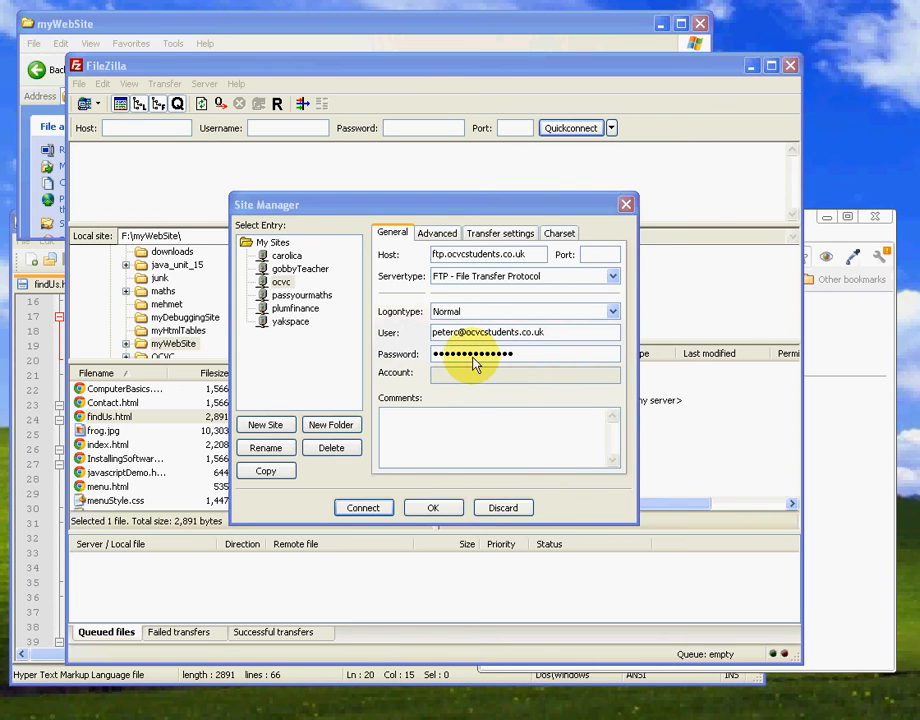
{"action": "key", "text": "ctrl+v"}
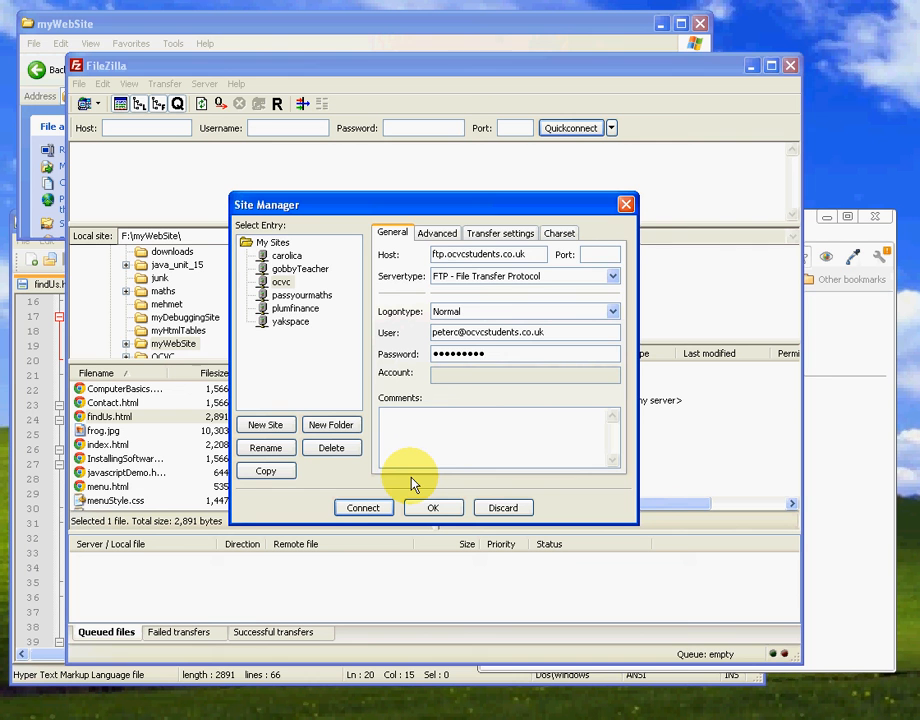
{"action": "left_click", "coordinate": [364, 508]}
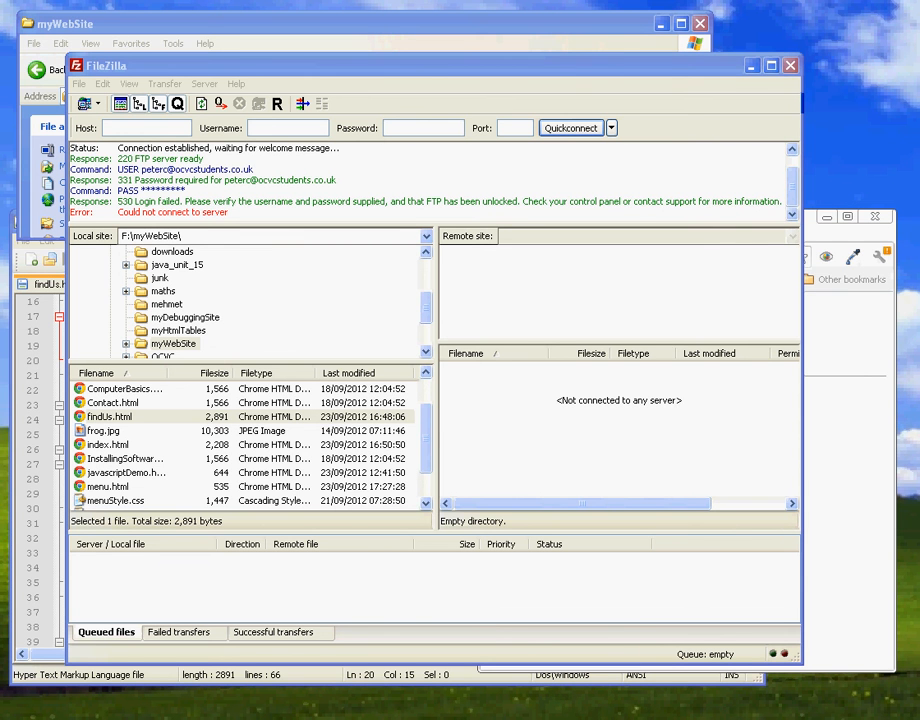
Switch to Chrome and log in to the Hosting Control Panel with the FTP username, password and security check letters
{"action": "left_click_drag", "start_coordinate": [915, 275], "coordinate": [432, 120]}
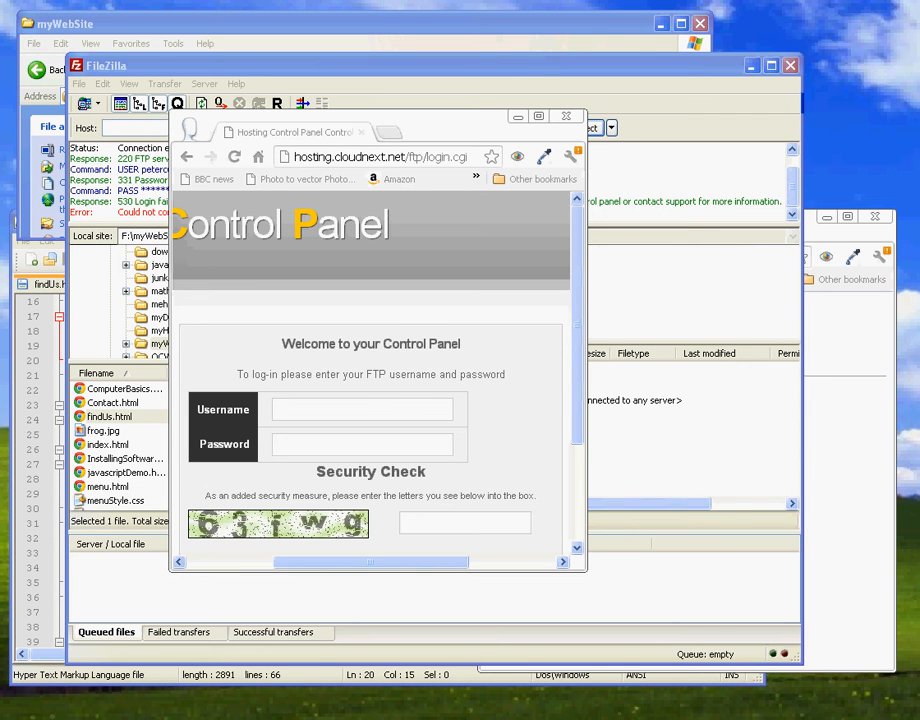
{"action": "left_click", "coordinate": [407, 409]}
{"action": "key", "text": "ctrl+v"}
{"action": "key", "text": "Down"}
{"action": "key", "text": "Return"}
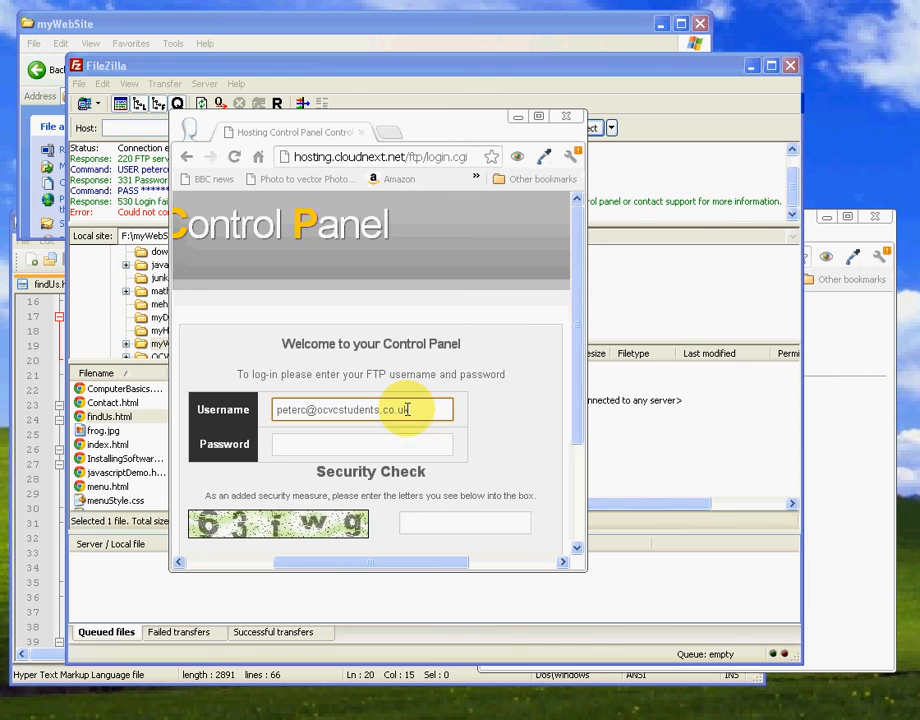
{"action": "key", "text": "Tab"}
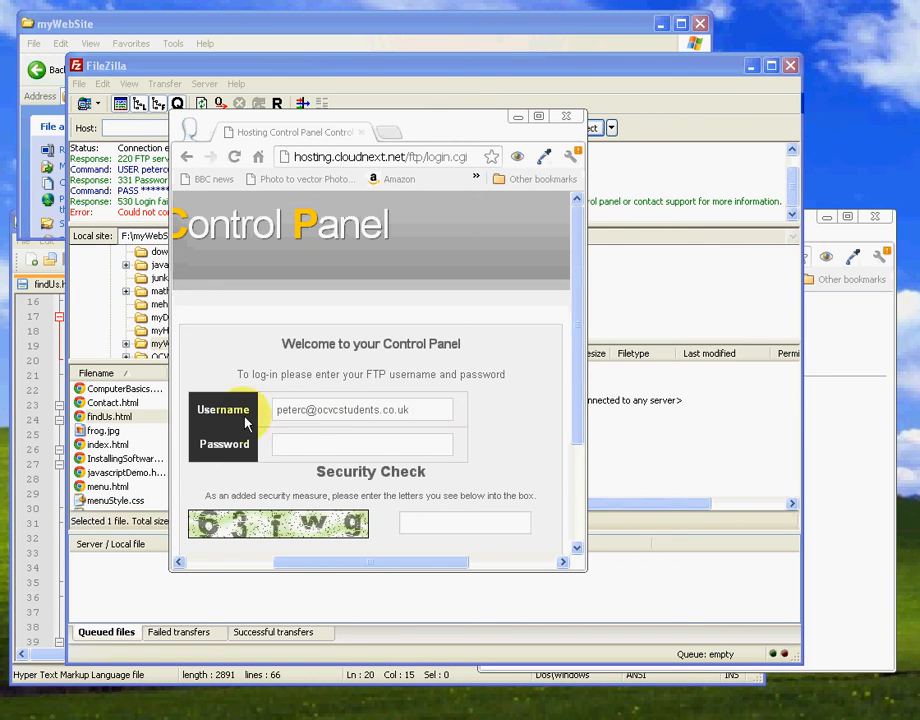
{"action": "left_click", "coordinate": [293, 442]}
{"action": "key", "text": "ctrl+v"}
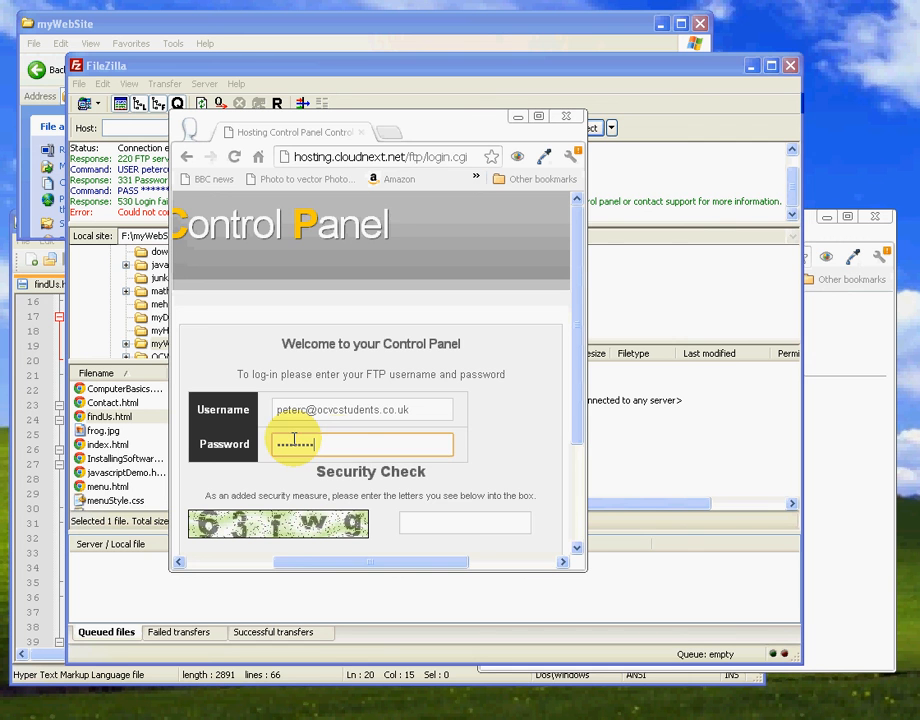
{"action": "left_click", "coordinate": [455, 522]}
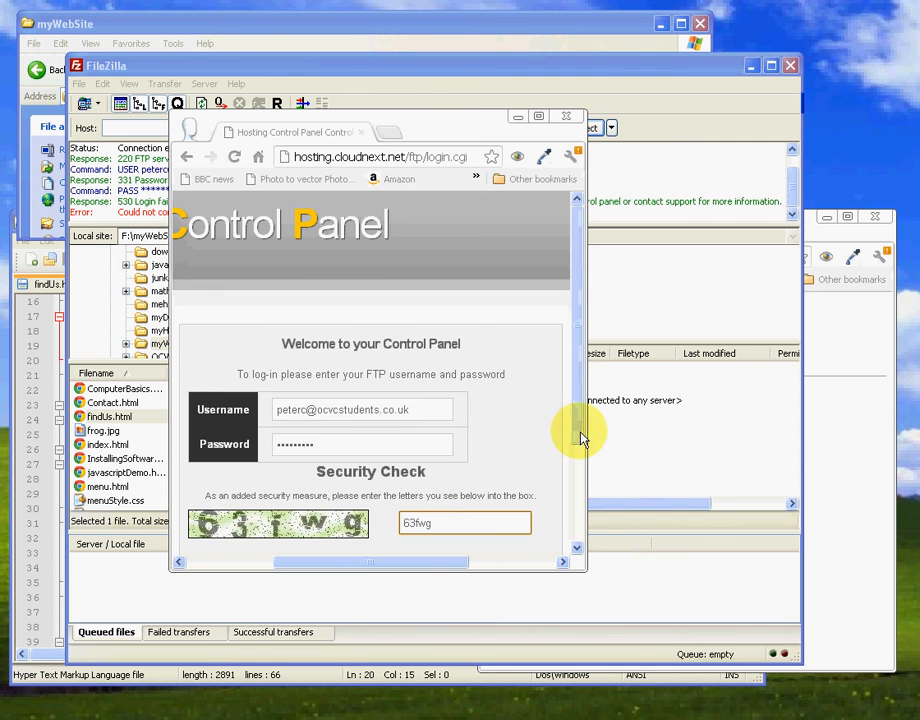
{"action": "left_click_drag", "start_coordinate": [579, 435], "coordinate": [582, 505]}
{"action": "left_click", "coordinate": [475, 480]}
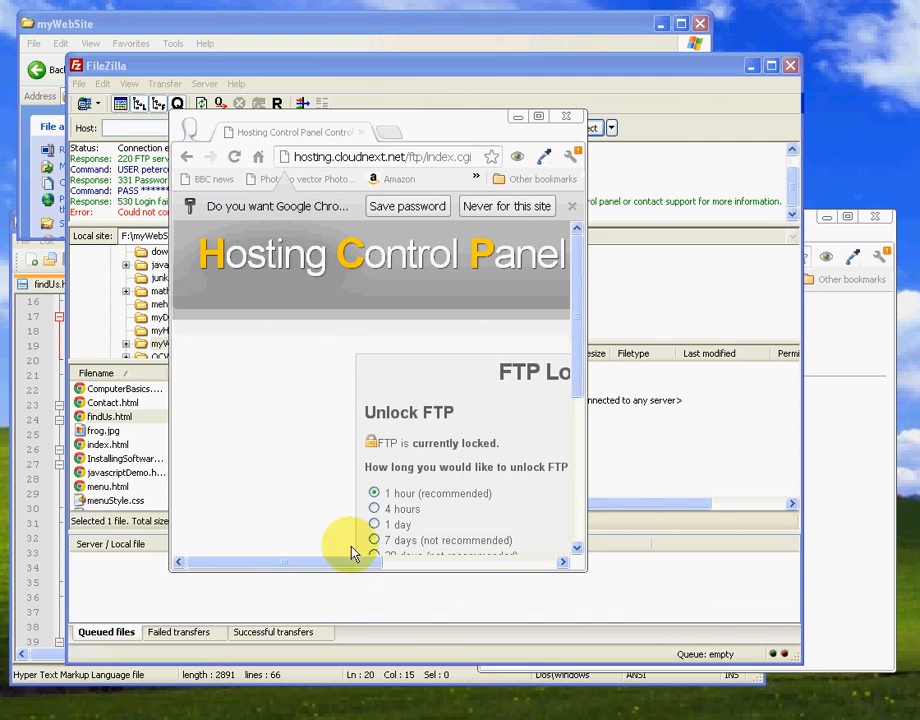
Unlock FTP access for 1 hour in the Hosting Control Panel
{"action": "left_click_drag", "start_coordinate": [349, 567], "coordinate": [427, 573]}
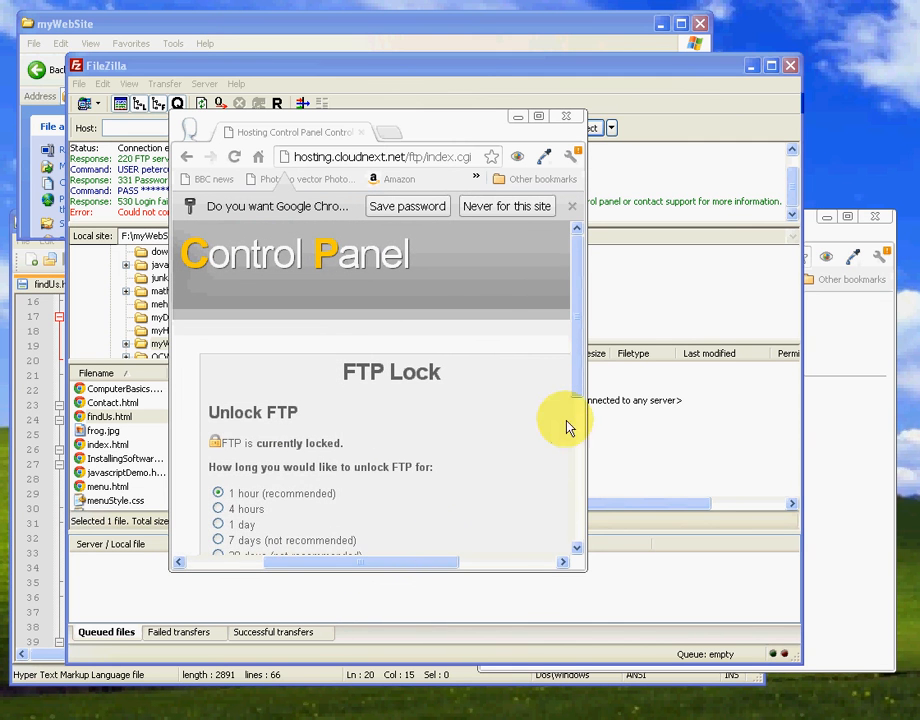
{"action": "scroll", "coordinate": [578, 373], "scroll_direction": "down", "scroll_amount": 2}
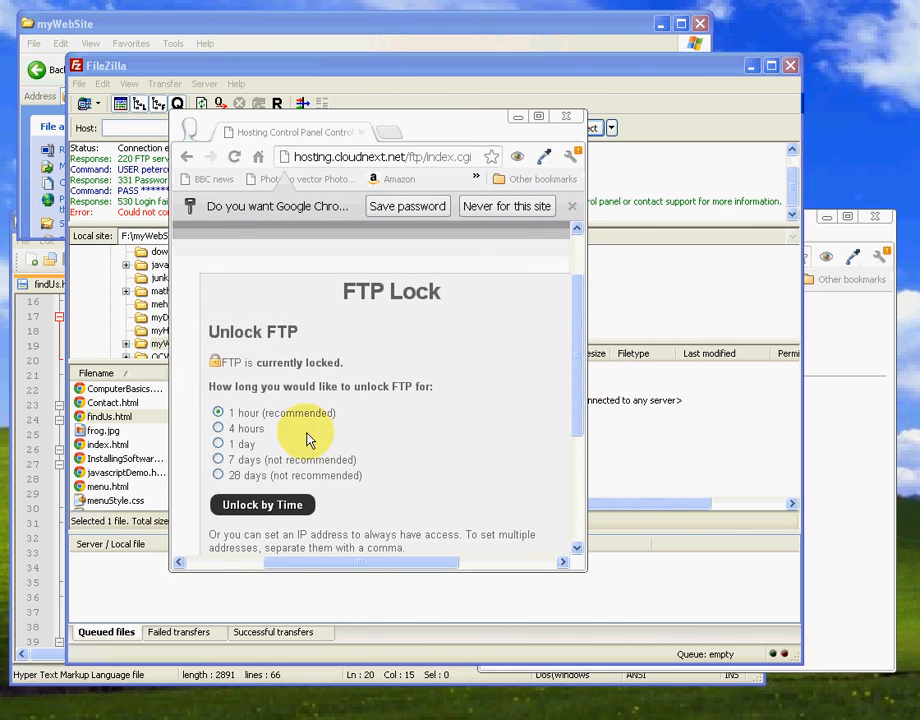
{"action": "left_click_drag", "start_coordinate": [576, 424], "coordinate": [601, 431]}
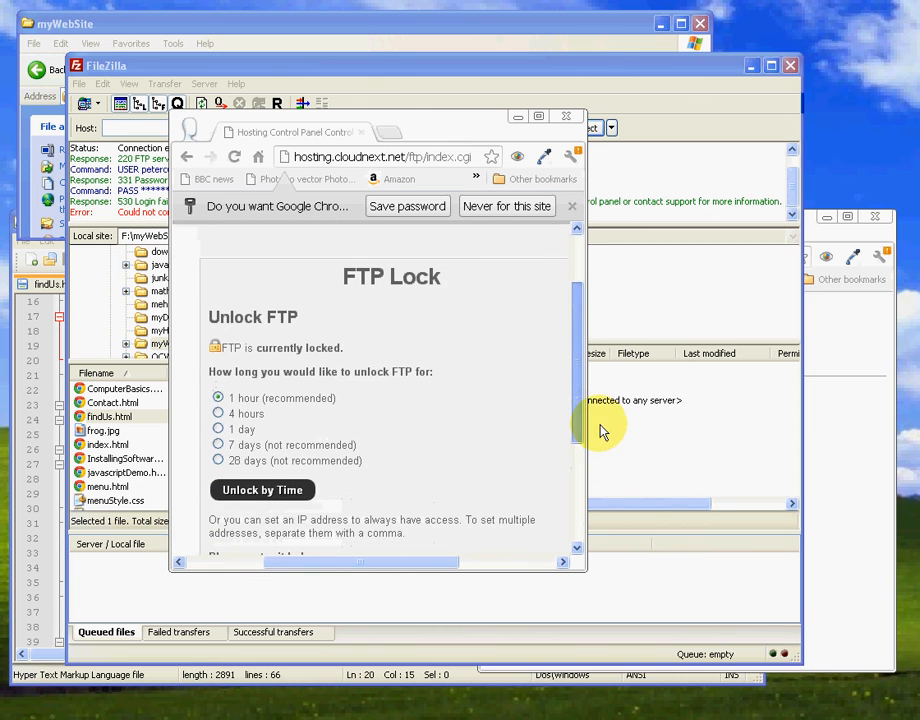
{"action": "left_click", "coordinate": [248, 491]}
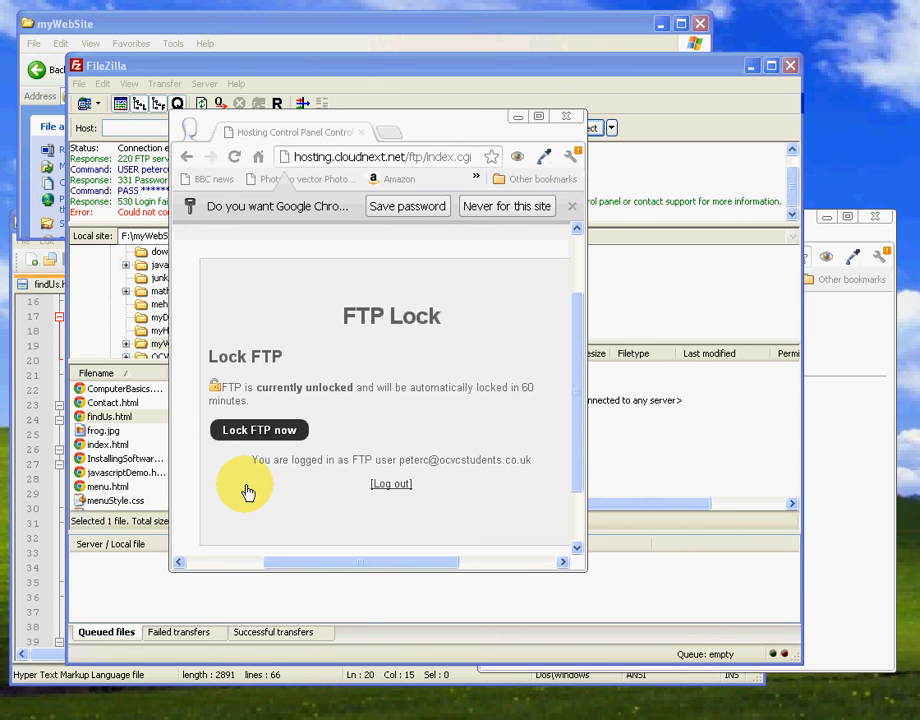
Switch back to FileZilla and connect to the ocvc site from the Site Manager
{"action": "left_click", "coordinate": [608, 403]}
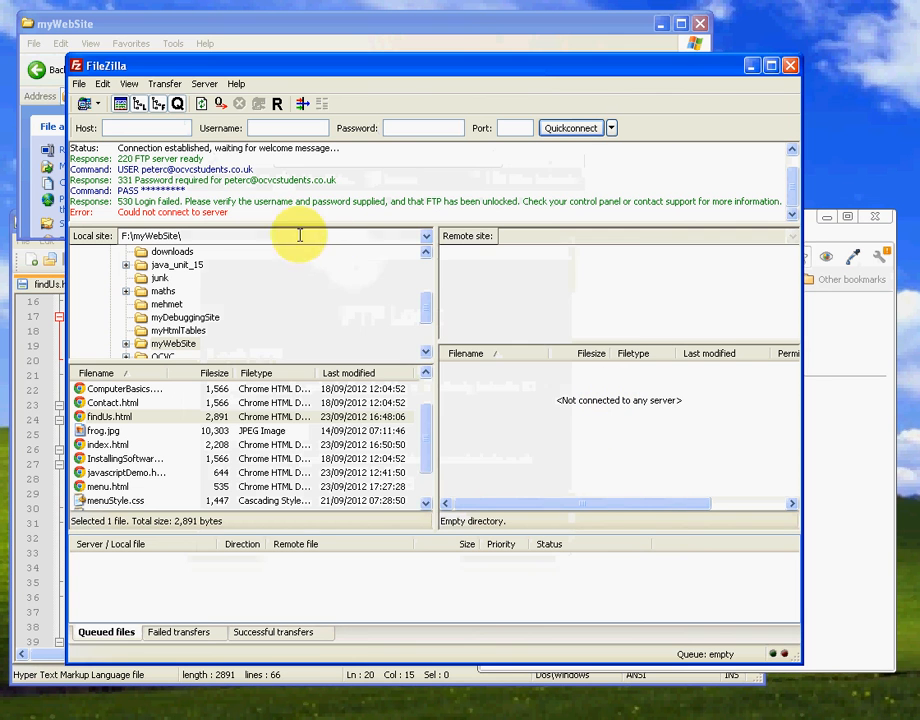
{"action": "left_click", "coordinate": [85, 105]}
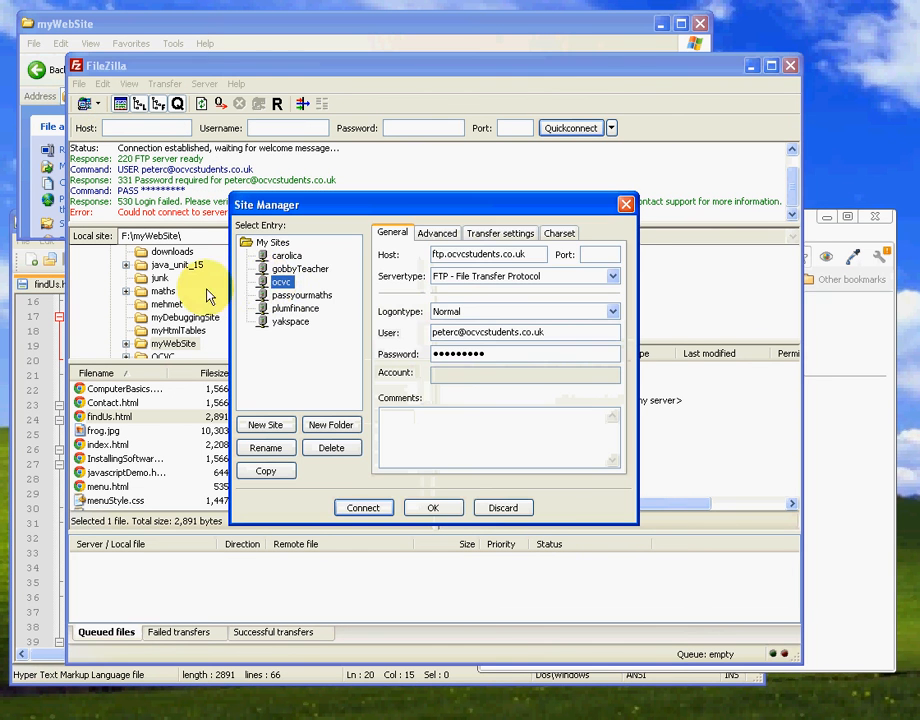
{"action": "left_click", "coordinate": [360, 512]}
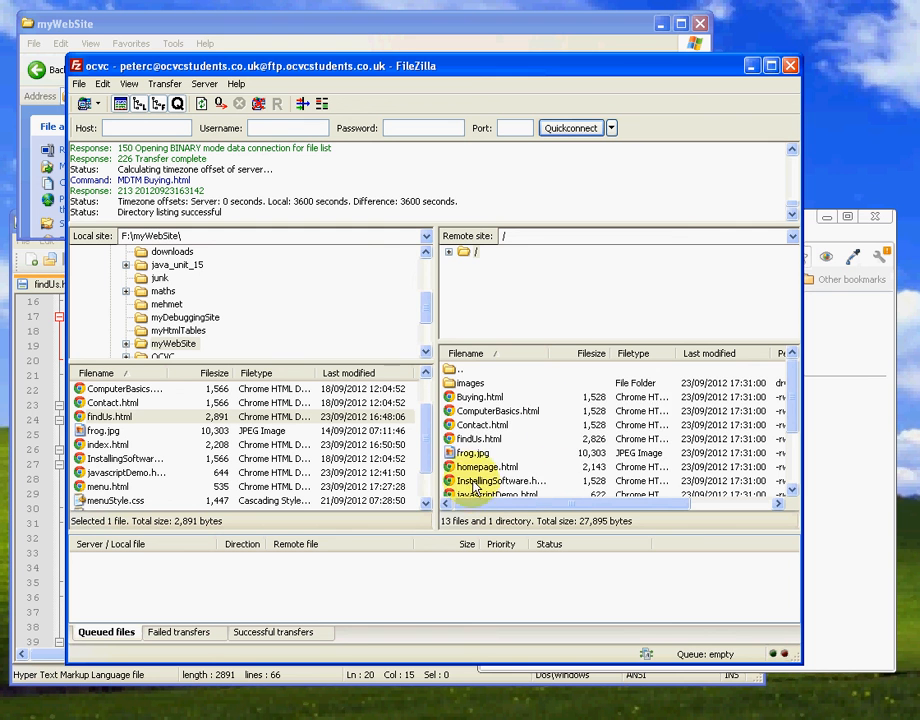
Delete the images folder and every file from images through SettingUp.html on the remote site
{"action": "mouse_move", "coordinate": [792, 417]}
{"action": "left_mouse_down"}
{"action": "mouse_move", "coordinate": [793, 464]}
{"action": "mouse_move", "coordinate": [797, 402]}
{"action": "left_mouse_up"}
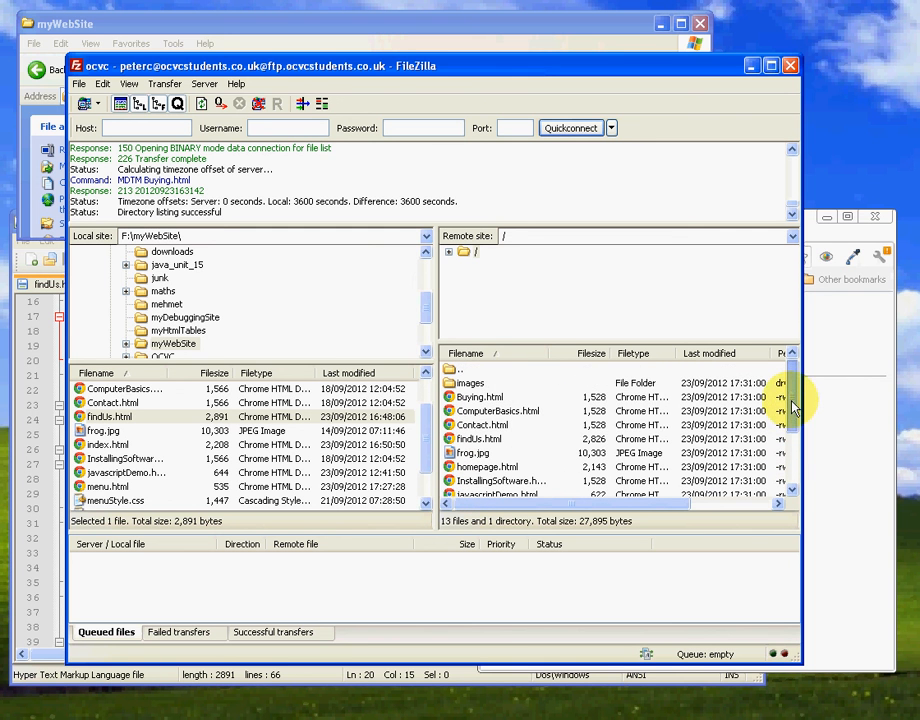
{"action": "left_click", "coordinate": [466, 384]}
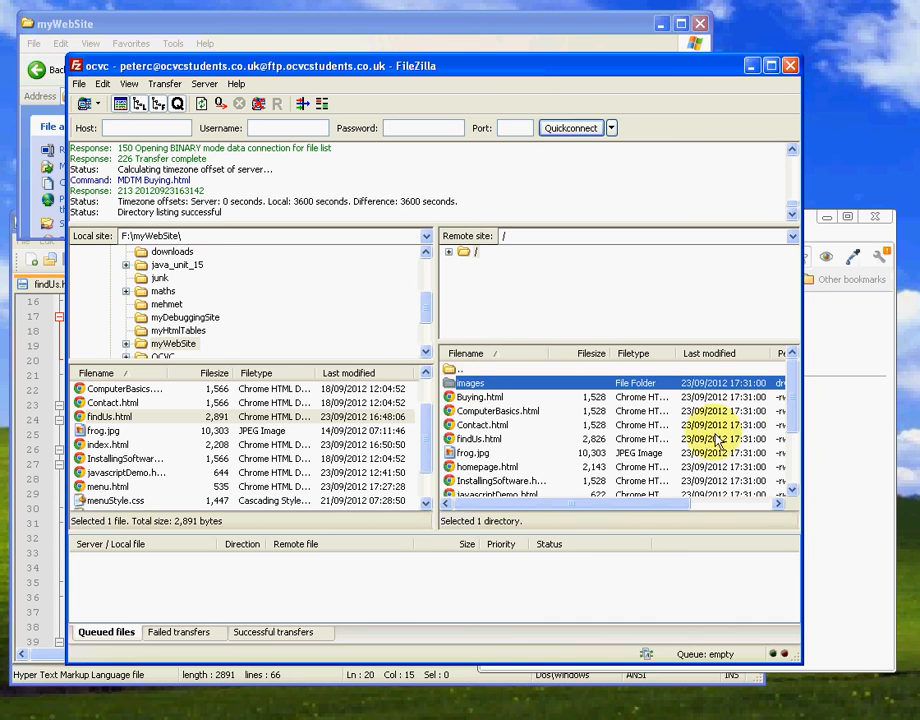
{"action": "left_click_drag", "start_coordinate": [795, 372], "coordinate": [795, 484]}
{"action": "left_click", "coordinate": [484, 482], "text": "shift"}
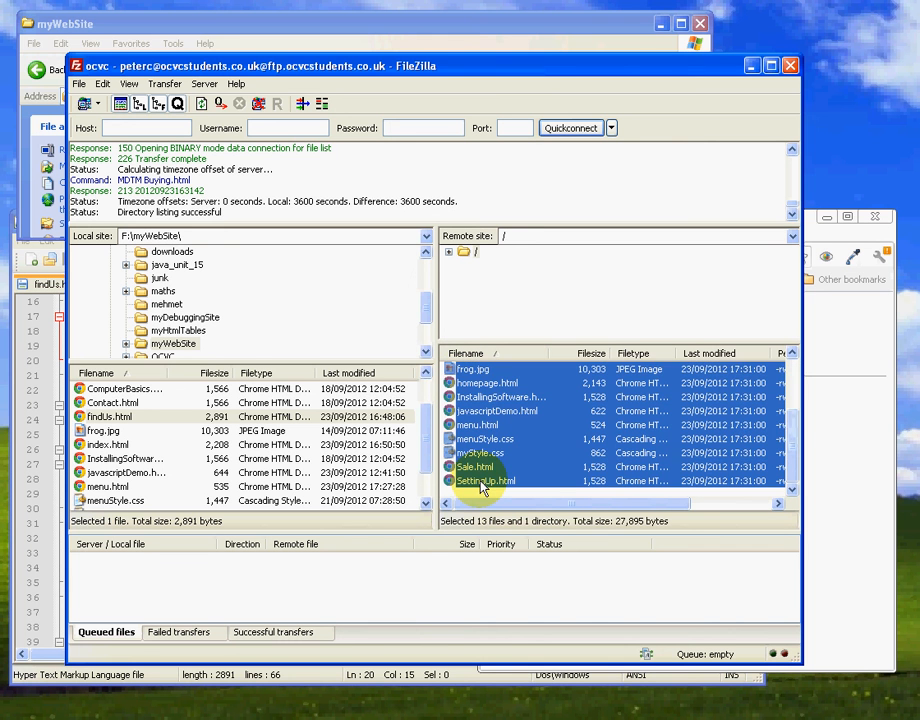
{"action": "key", "text": "Delete"}
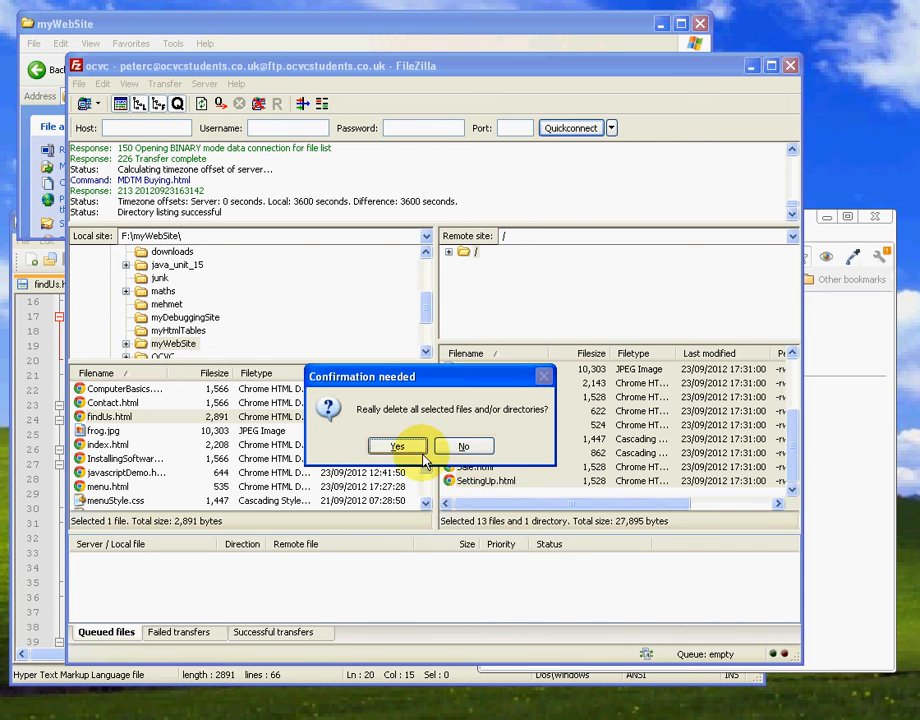
{"action": "left_click", "coordinate": [405, 446]}
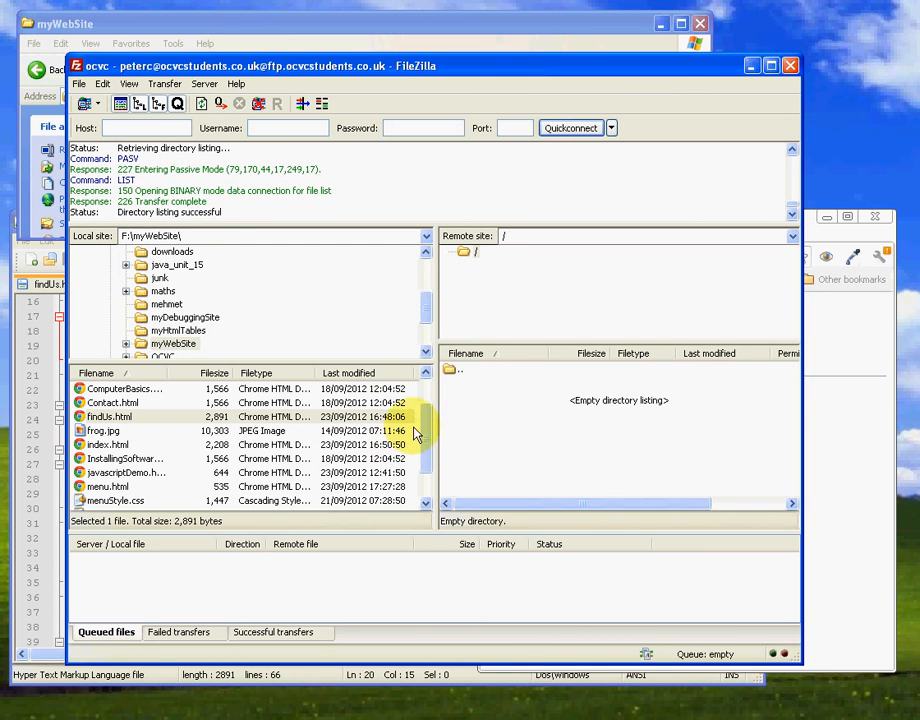
Upload the images folder and all files in the local myWebSite folder to the remote site's root
{"action": "left_click_drag", "start_coordinate": [509, 503], "coordinate": [481, 505]}
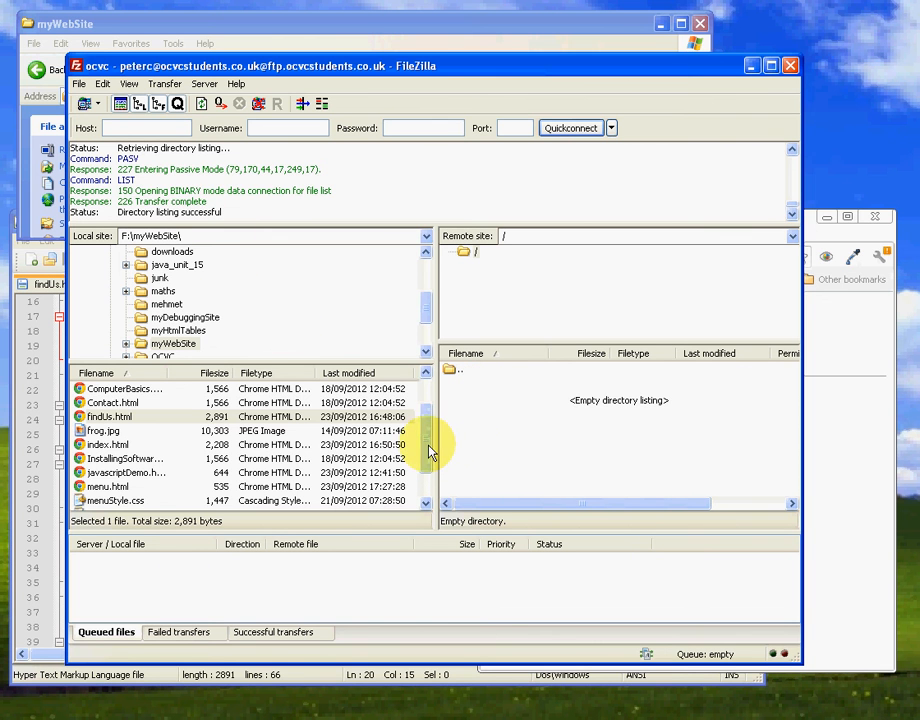
{"action": "left_click_drag", "start_coordinate": [430, 450], "coordinate": [432, 428]}
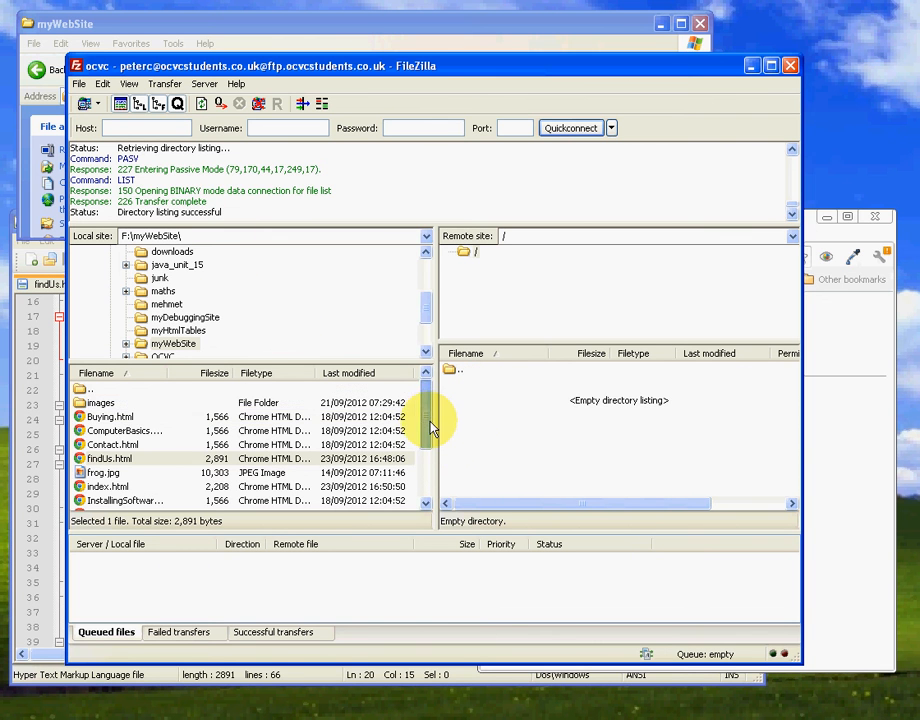
{"action": "left_click", "coordinate": [80, 402]}
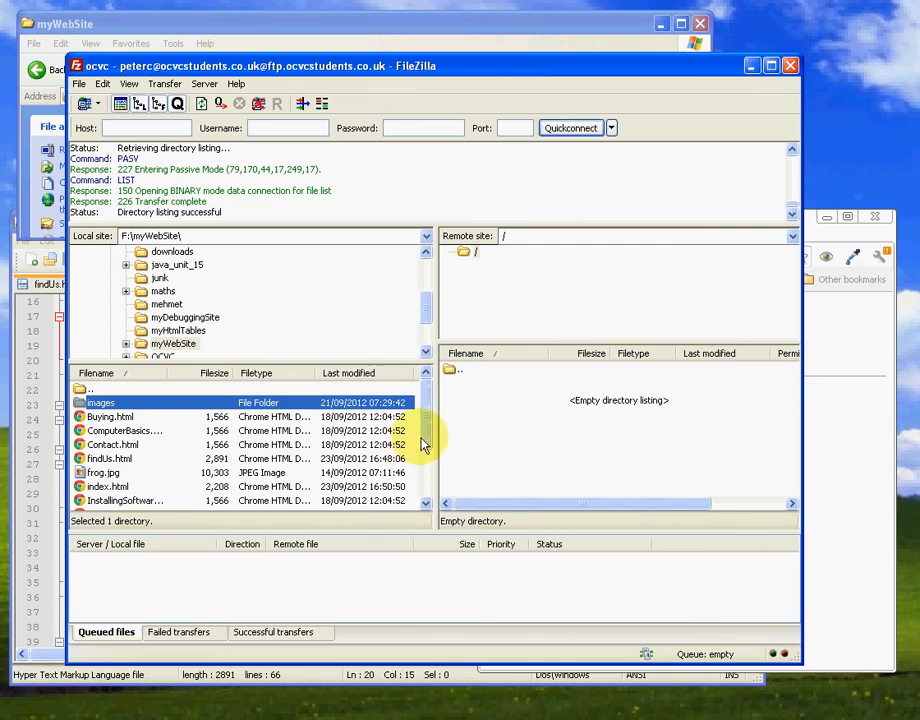
{"action": "left_click_drag", "start_coordinate": [425, 440], "coordinate": [425, 489]}
{"action": "left_click", "coordinate": [125, 500], "text": "shift"}
{"action": "left_click_drag", "start_coordinate": [125, 500], "coordinate": [505, 435]}
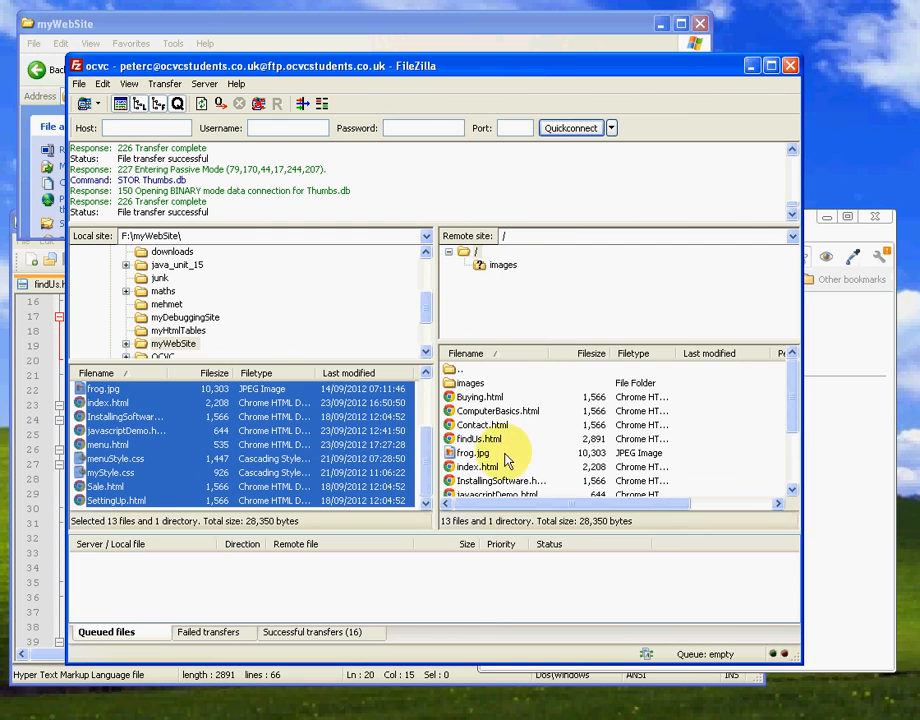
Select the uploaded index.html, switch to Chrome and reload the account's web folder to check the home page and its address
{"action": "left_click", "coordinate": [470, 467]}
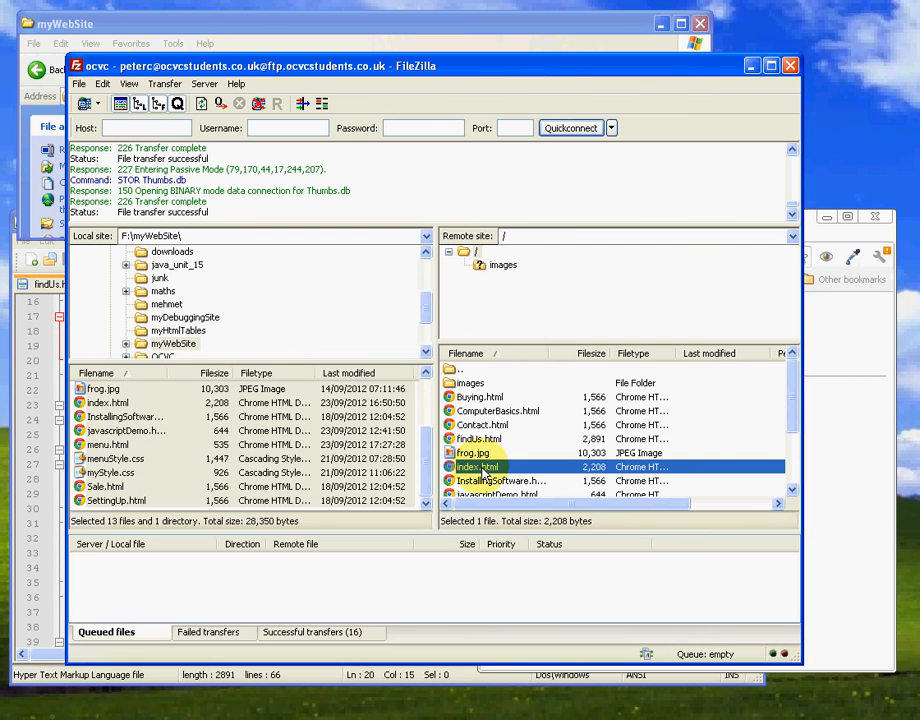
{"action": "left_click", "coordinate": [826, 521]}
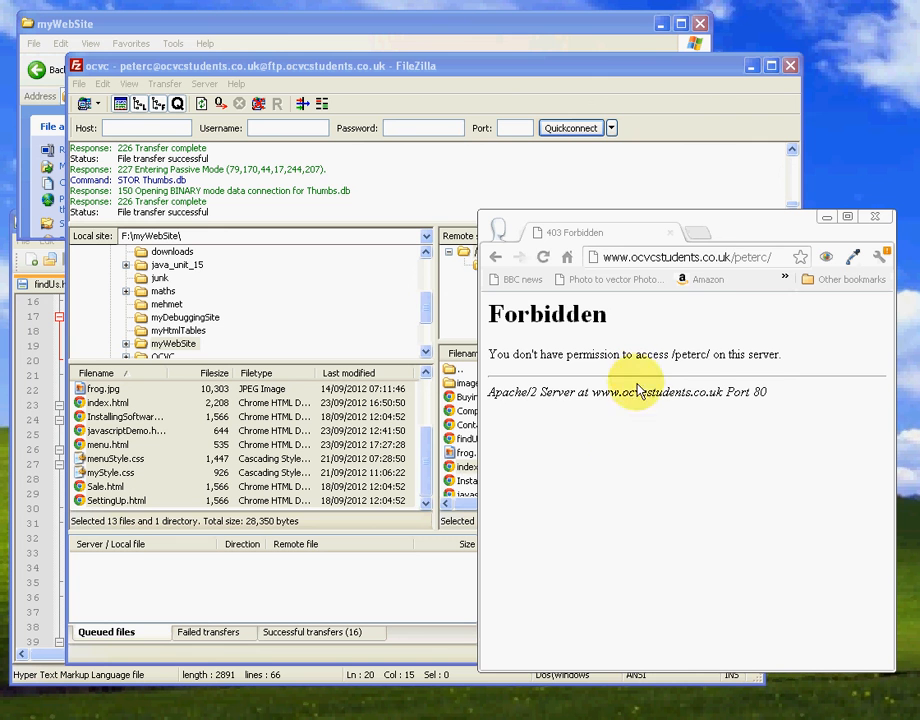
{"action": "key", "text": "F5"}
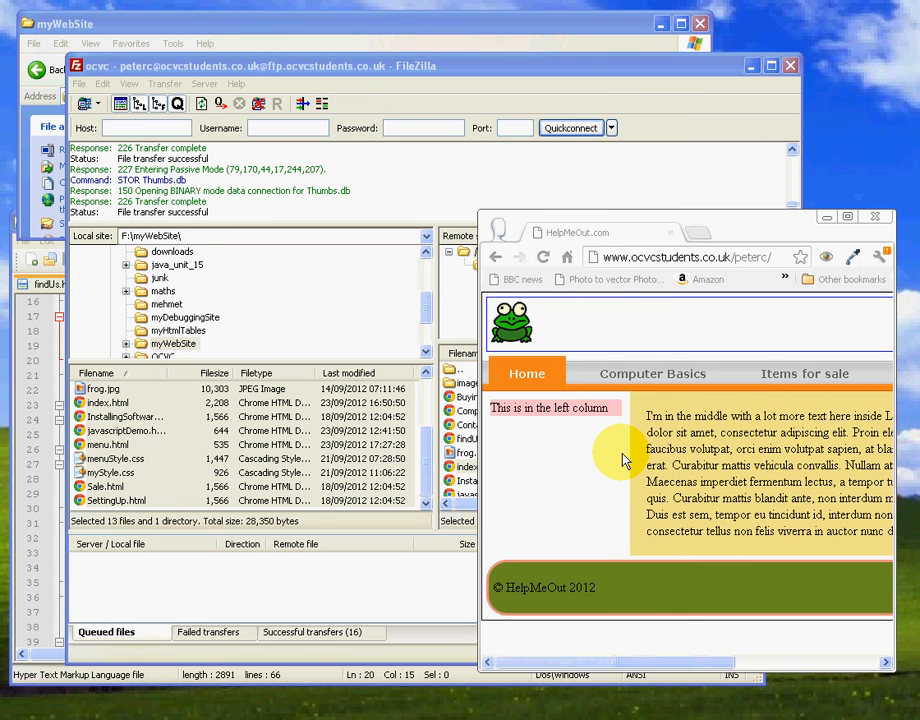
{"action": "double_click", "coordinate": [655, 257]}
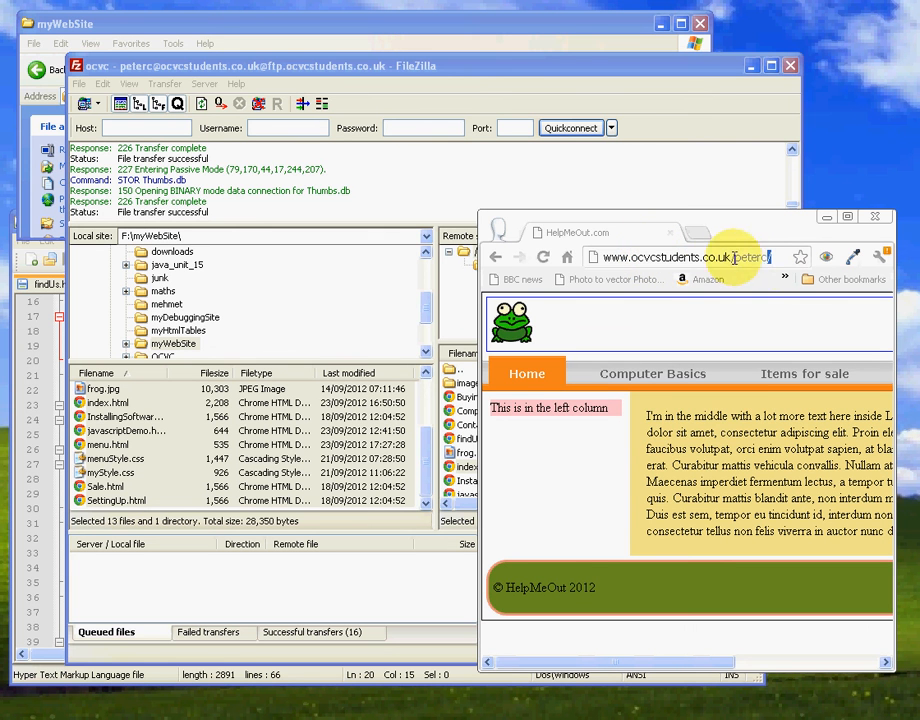
{"action": "left_click_drag", "start_coordinate": [797, 258], "coordinate": [582, 259]}
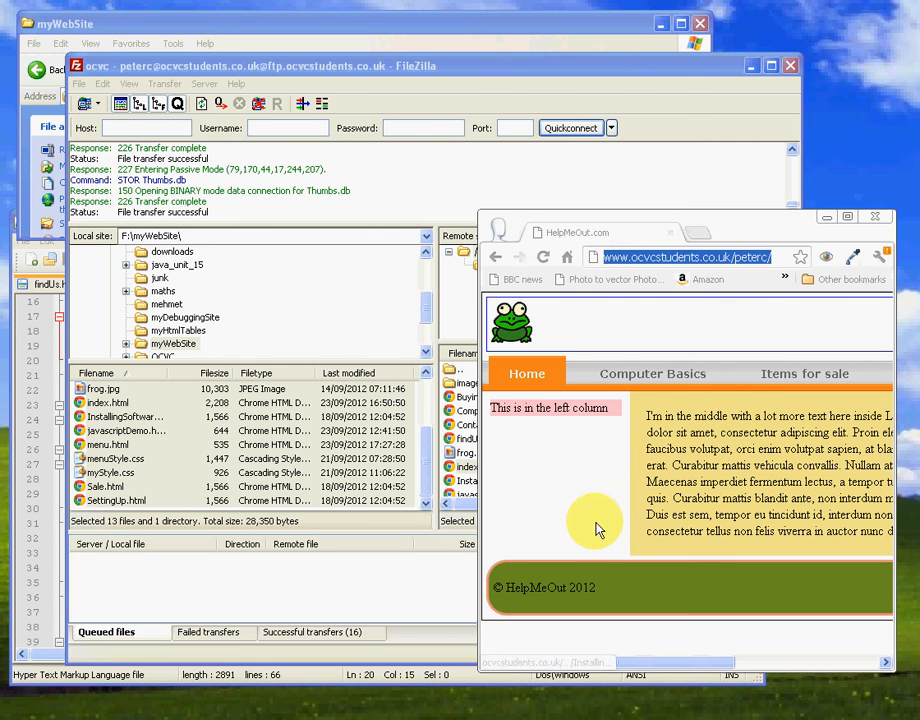